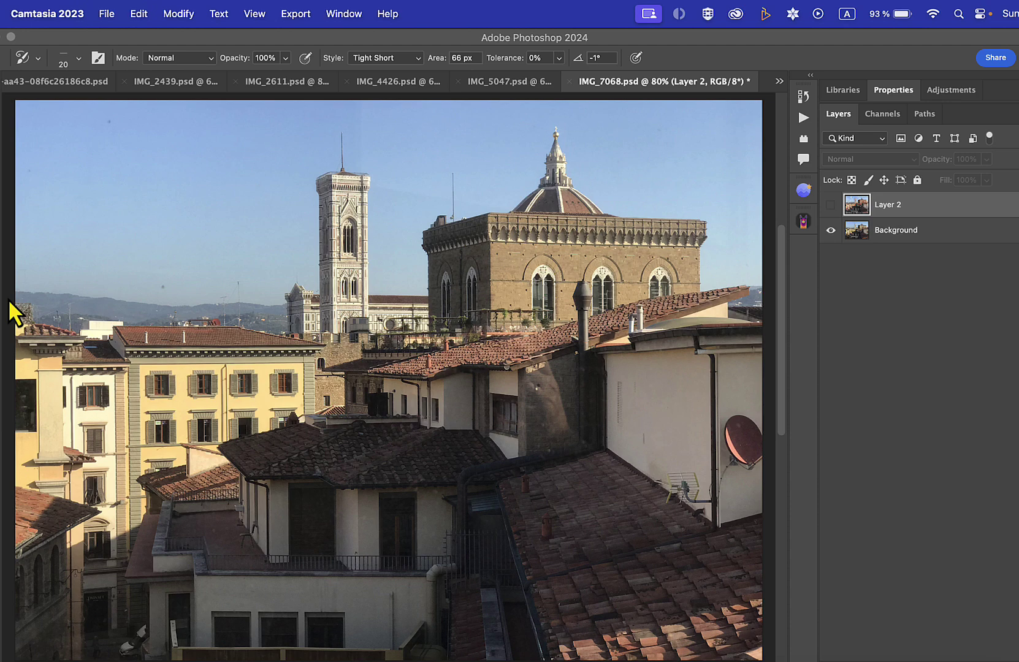
Compare the painted layer with the original photo in IMG_7068 and IMG_4426, and inspect the man's painted face up close.
click(831, 205)
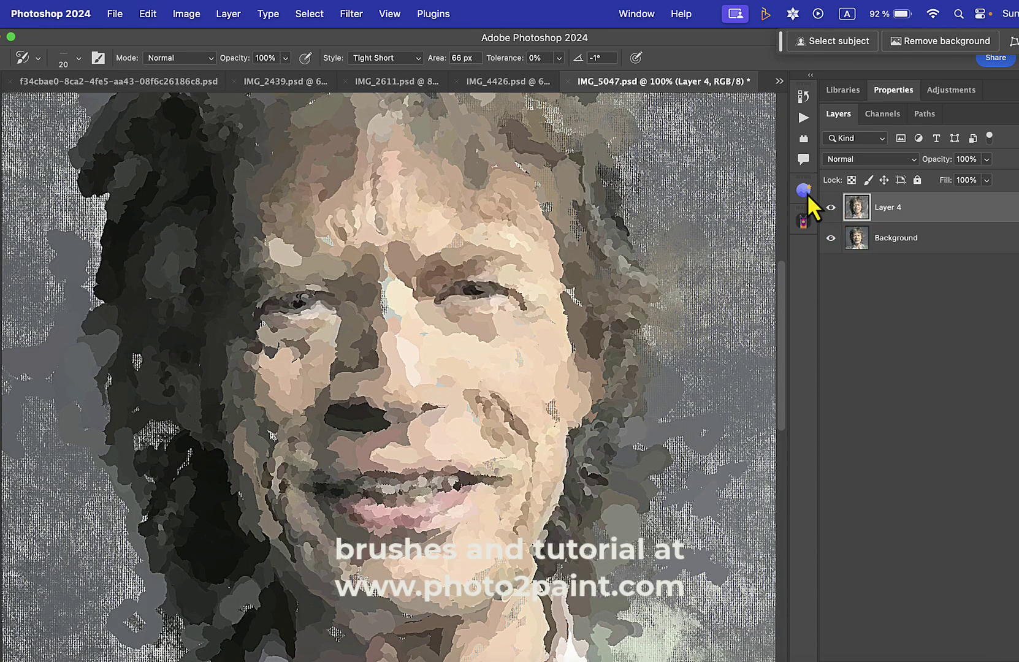
click(484, 79)
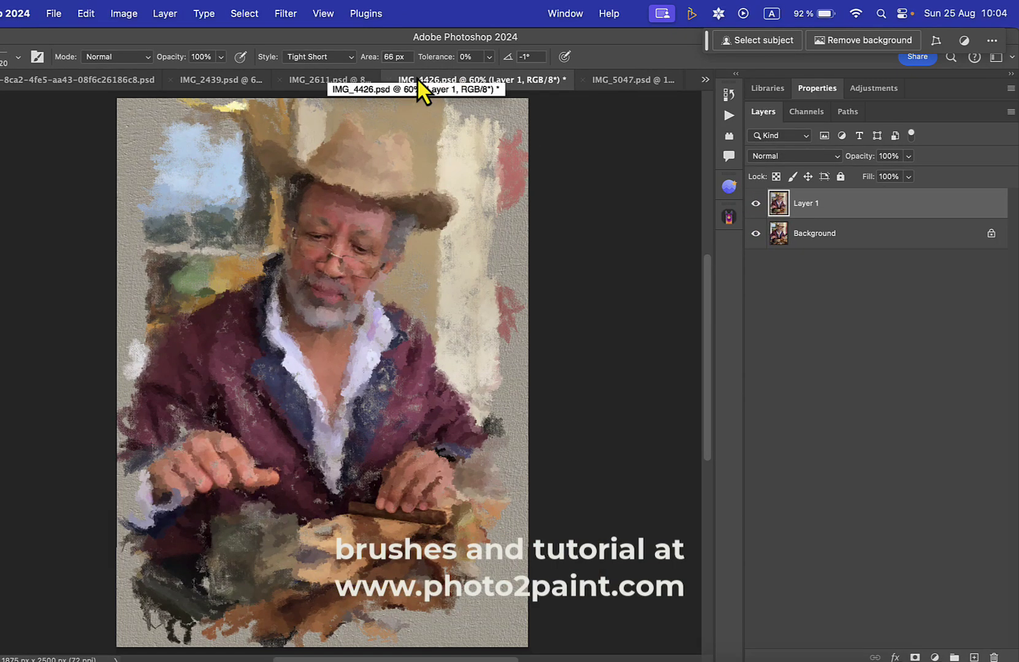
key(super+plus)
click(756, 203)
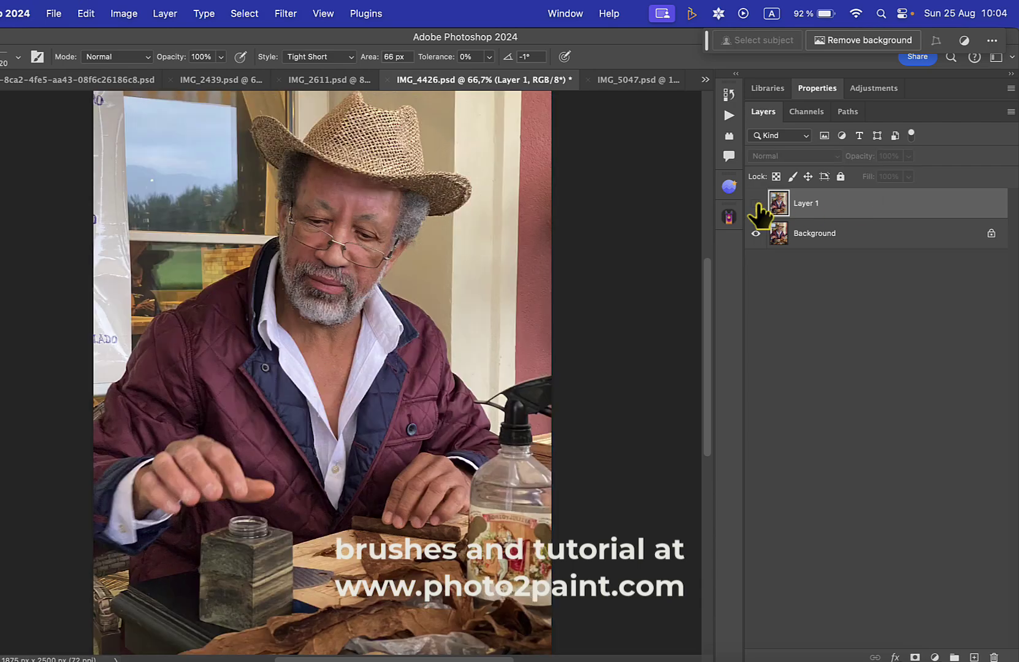
key(super+plus)
key(super+plus)
click(756, 203)
drag(439, 171, 439, 588)
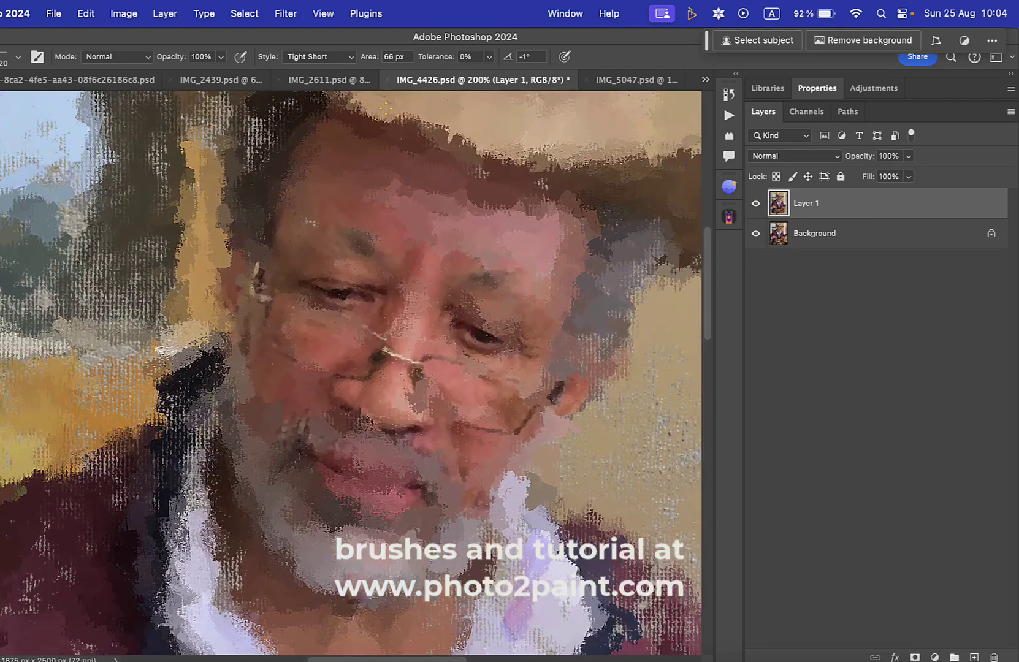
View the IMG_2611 painting, compare Layer 4 with the original cat photo in IMG_2439, and inspect the cat's painted face.
click(331, 80)
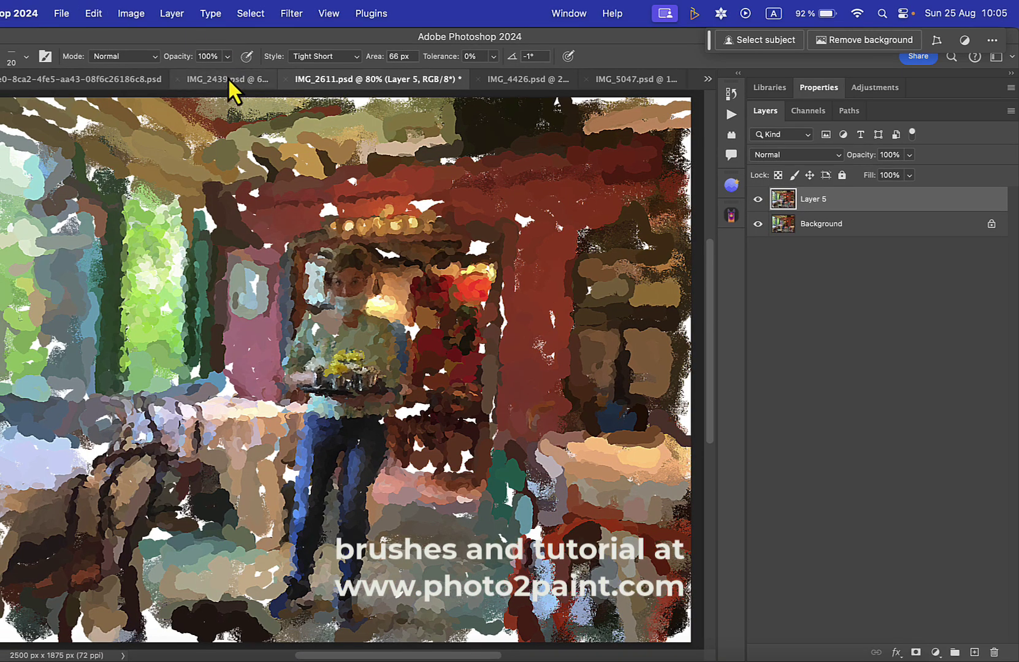
click(220, 79)
click(756, 201)
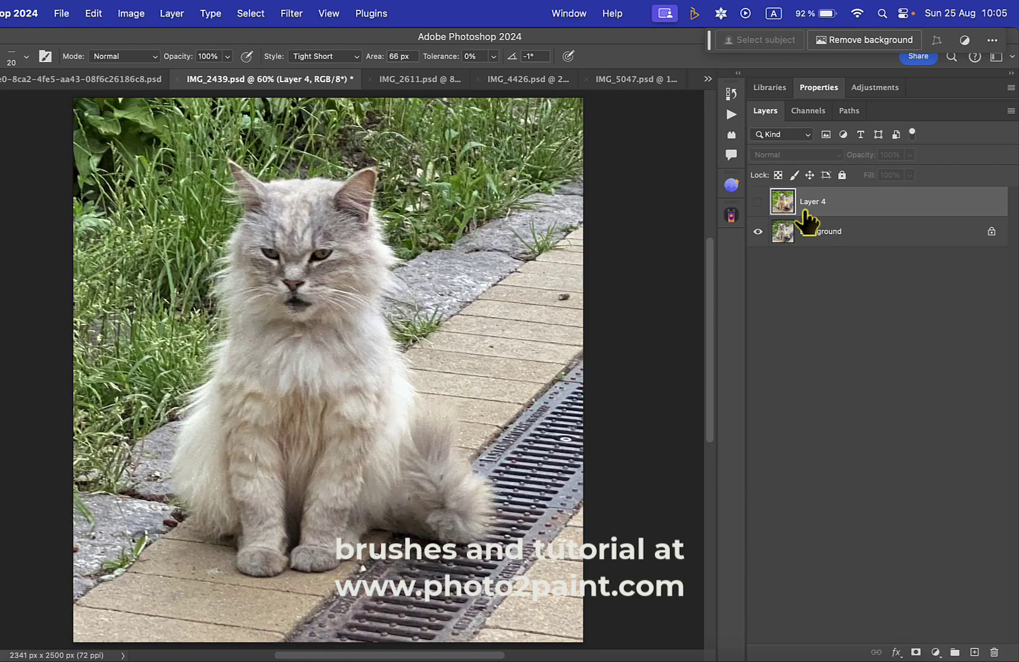
click(758, 201)
key(super+plus)
key(super+plus)
key(super+plus)
drag(546, 289, 603, 550)
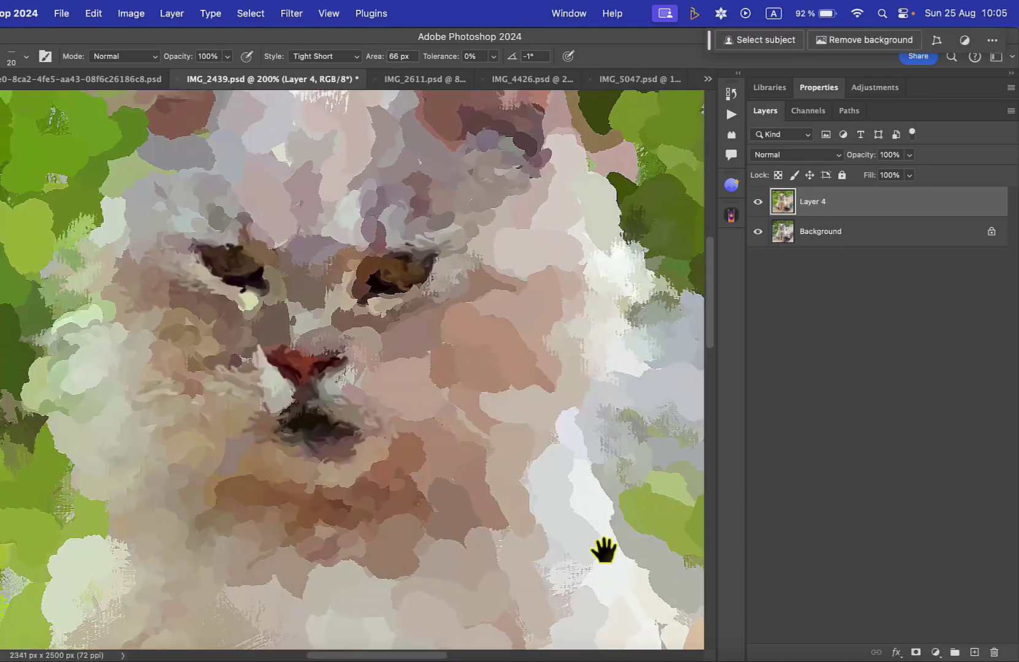
Compare Layer 4 with the original photo of the girl with the cake and inspect its brushwork up close.
key(ctrl+shift+Tab)
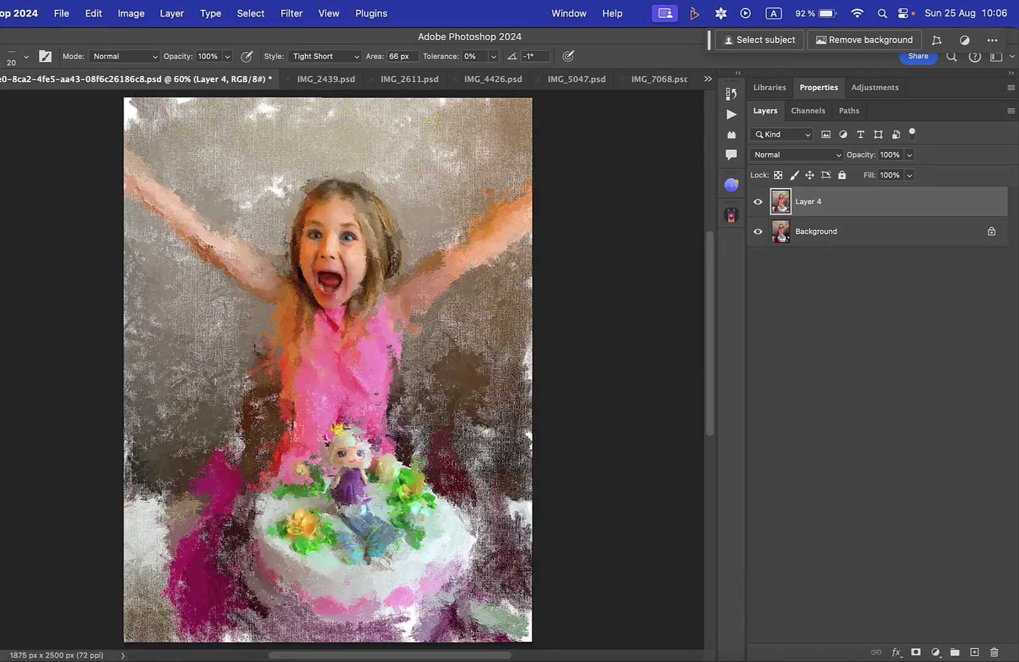
click(758, 201)
click(758, 201)
key(super+plus)
key(super+plus)
key(super+plus)
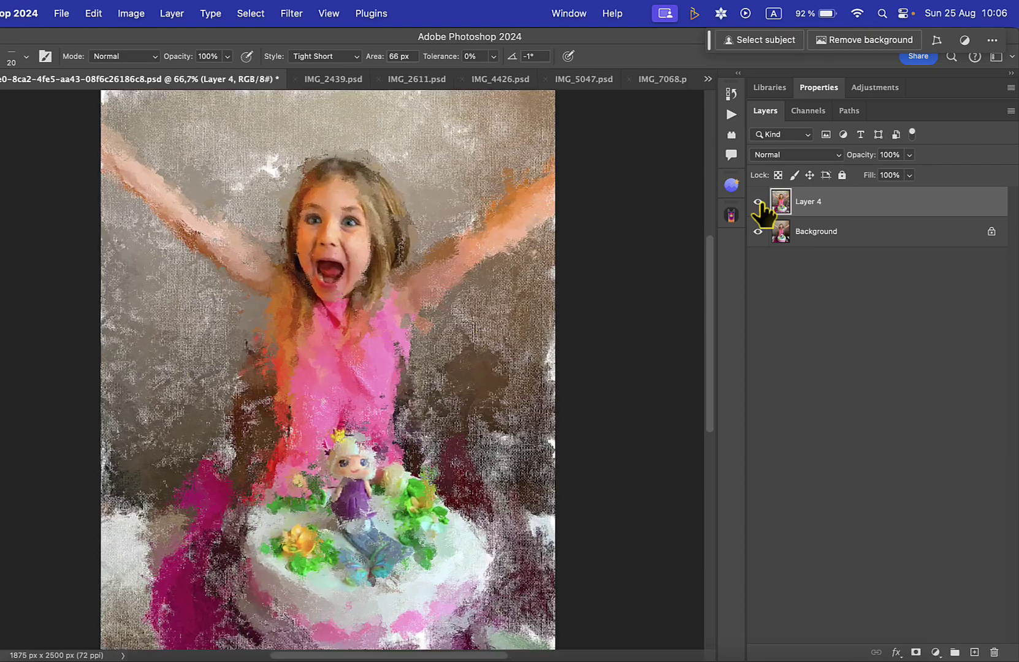
drag(564, 414, 524, 205)
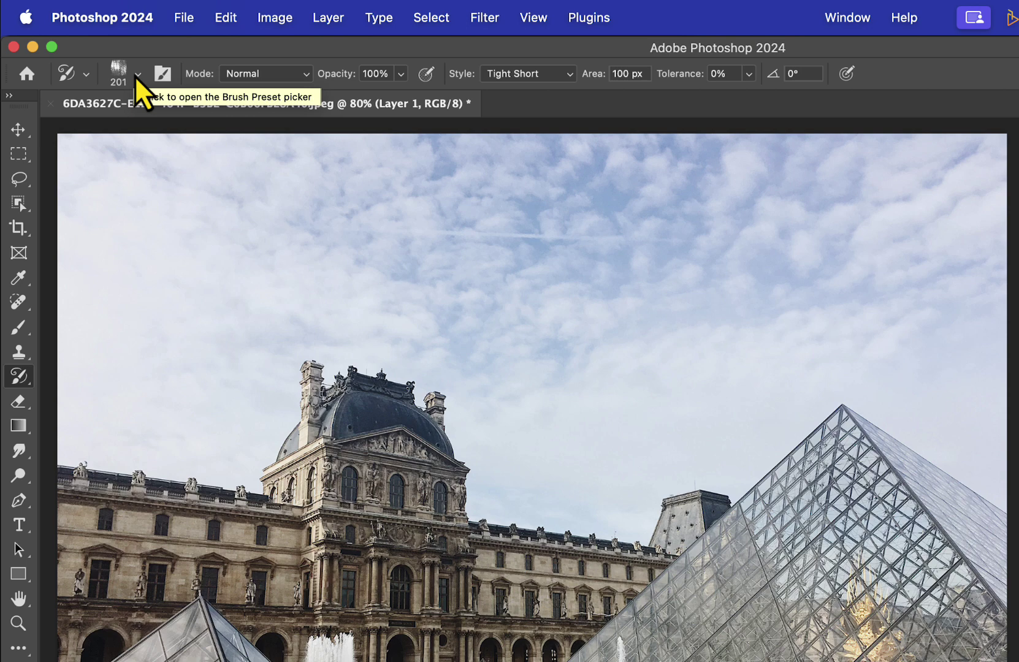
Browse the Yuri AHB-Canvas brush presets, including the Underpainting, Large, Medium, Small and Detailed variants.
click(133, 75)
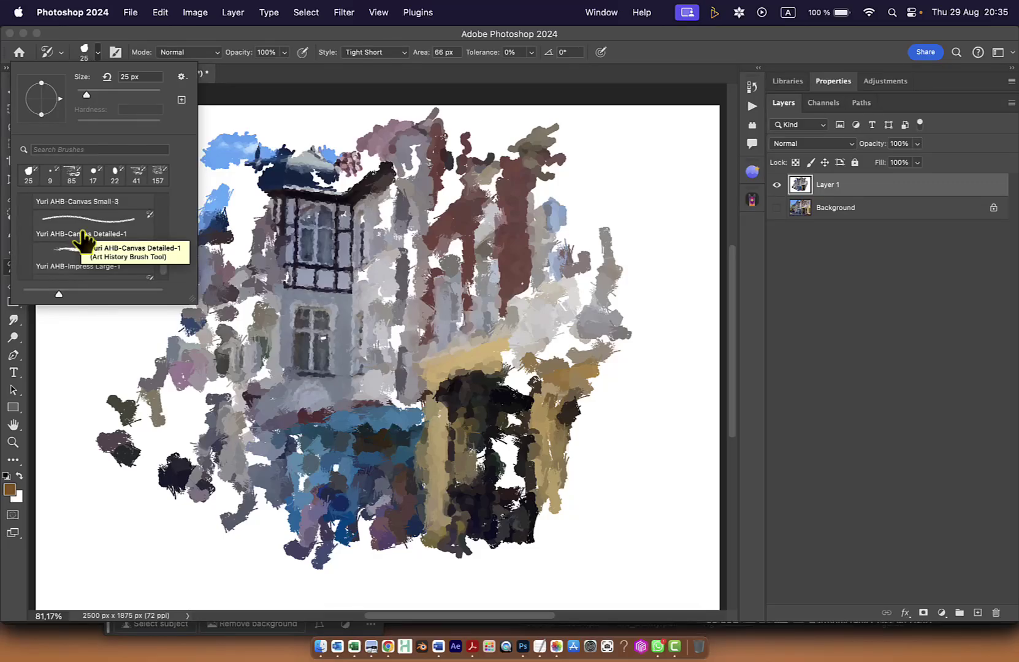
scroll(86, 236, down, 1)
scroll(85, 241, down, 5)
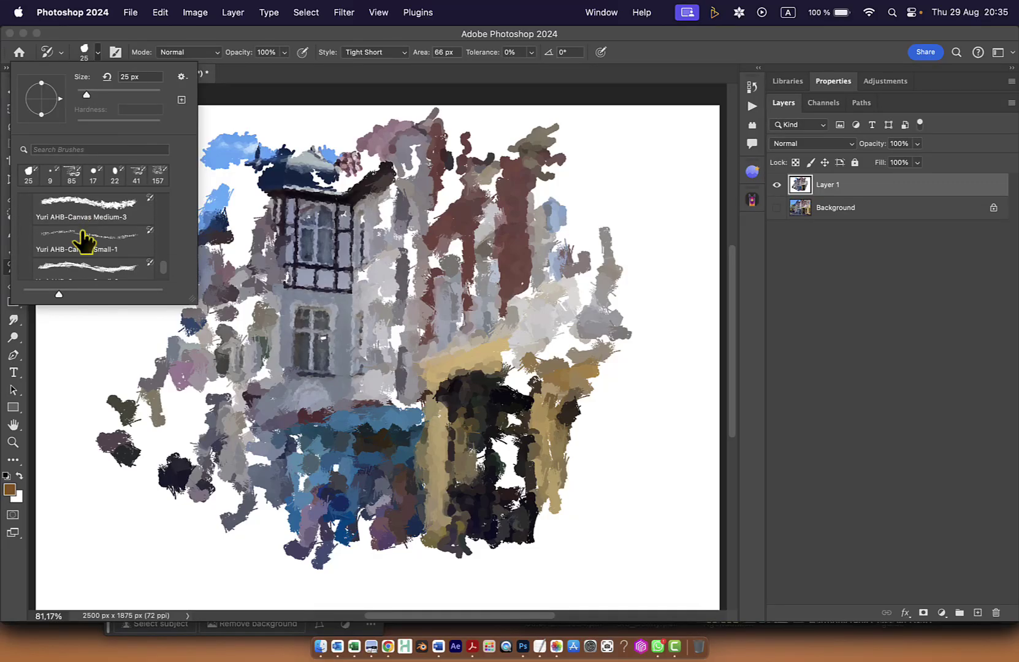
scroll(85, 240, up, 4)
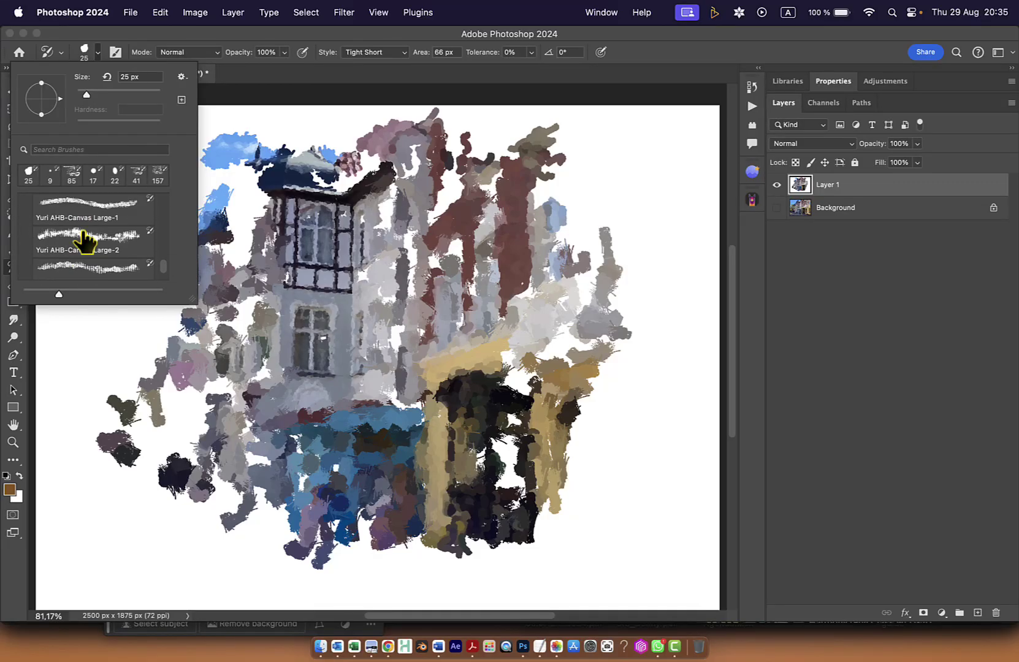
scroll(86, 240, up, 2)
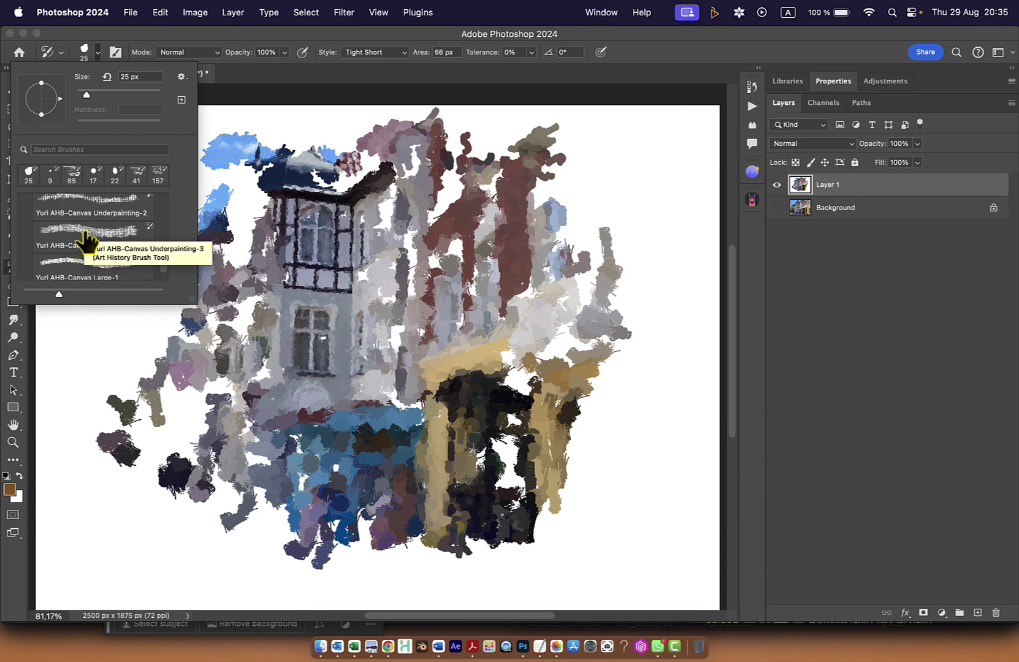
scroll(86, 239, up, 1)
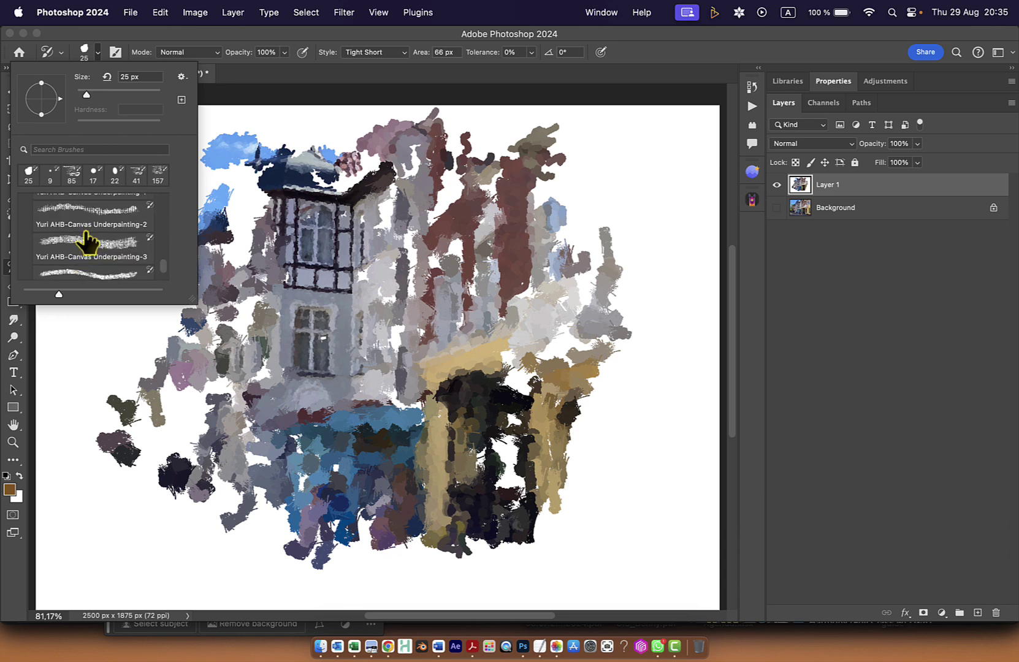
scroll(87, 241, up, 1)
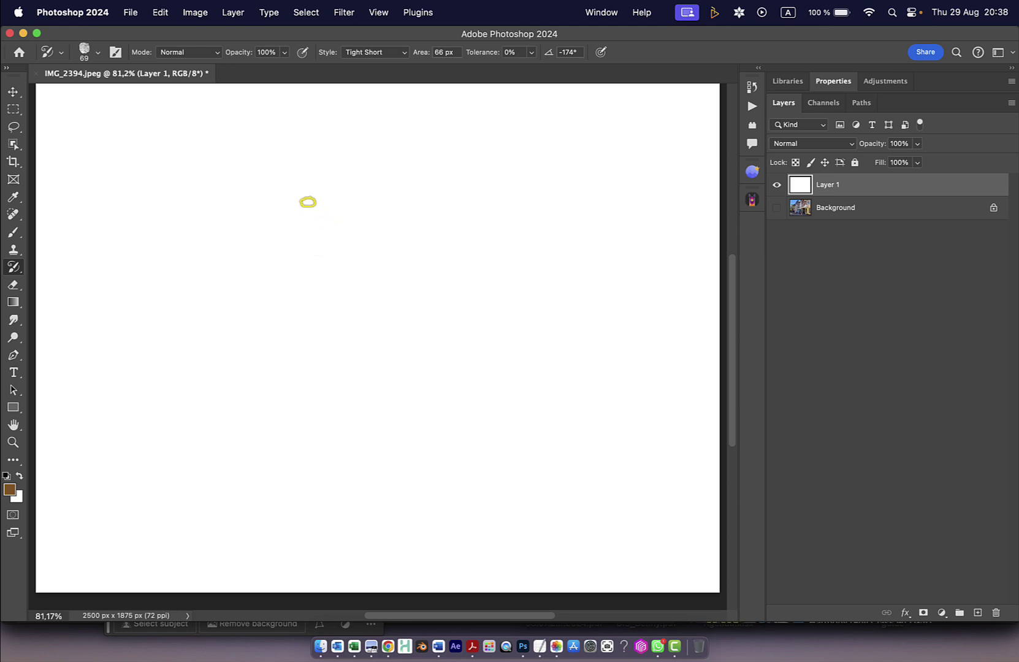
Block in the building on Layer 1 with 69 px Art History Brush strokes and refine it with a 25 px Yuri AHB-Impress Medium brush.
mouse_move(303, 190)
mouse_down()
mouse_move(290, 152)
mouse_move(290, 170)
mouse_move(405, 245)
mouse_move(272, 316)
mouse_move(439, 353)
mouse_move(418, 232)
mouse_move(317, 394)
mouse_move(404, 468)
mouse_move(494, 418)
mouse_move(415, 221)
mouse_move(438, 181)
mouse_move(343, 366)
mouse_move(307, 392)
mouse_up()
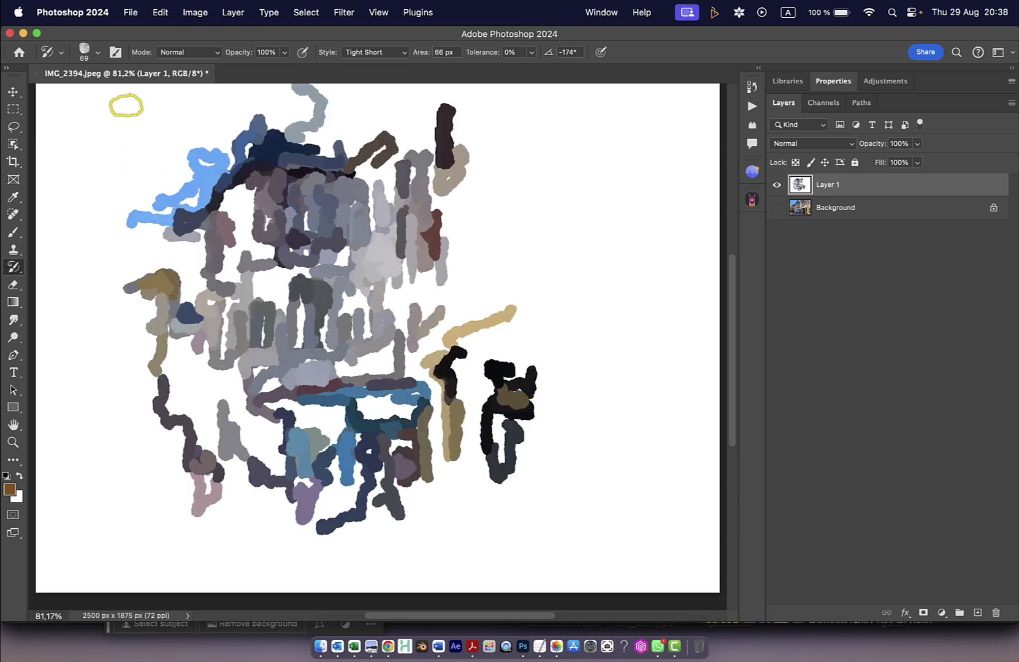
click(98, 54)
scroll(103, 227, down, 2)
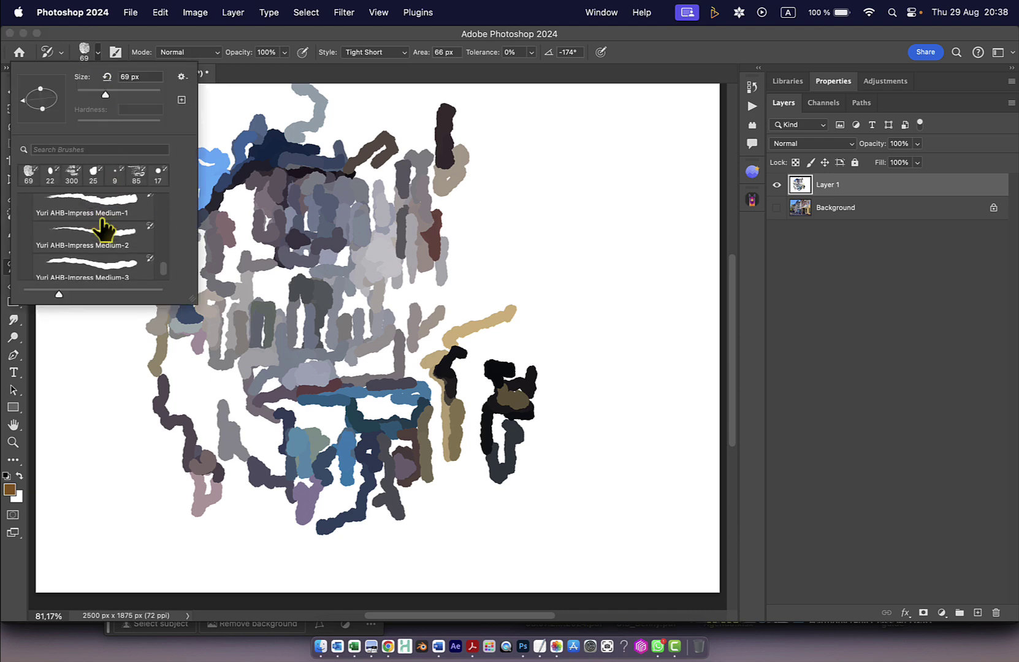
click(111, 231)
mouse_move(315, 307)
mouse_down()
mouse_move(334, 266)
mouse_move(336, 202)
mouse_move(263, 321)
mouse_move(348, 359)
mouse_move(353, 410)
mouse_move(215, 441)
mouse_move(312, 416)
mouse_move(171, 331)
mouse_up()
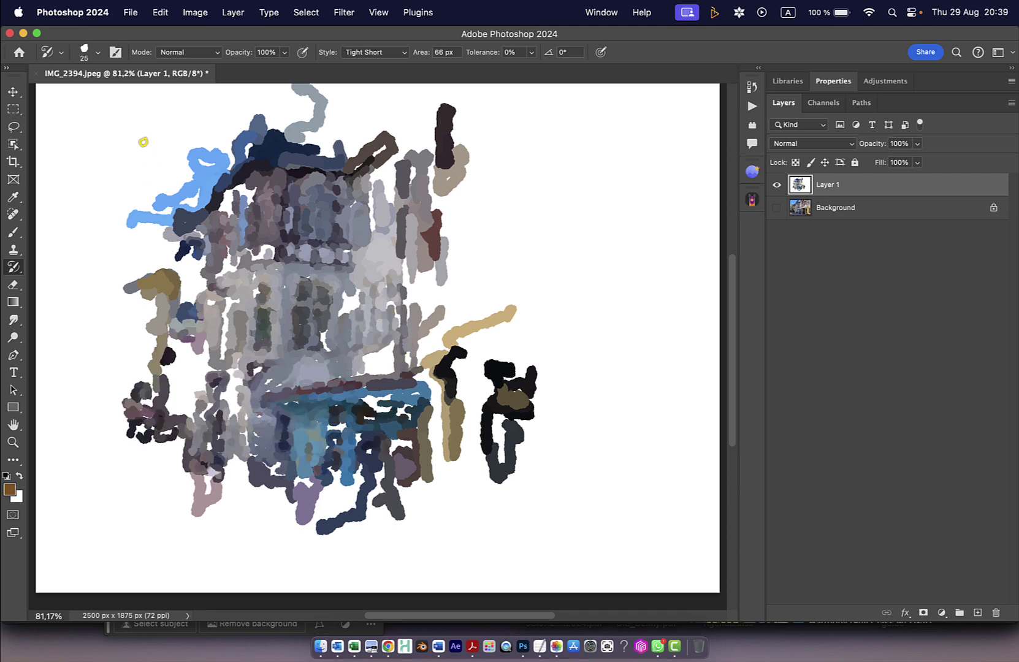
Choose another Yuri AHB-Impress brush and paint over the building's left facade on Layer 1.
click(98, 52)
scroll(101, 263, down, 2)
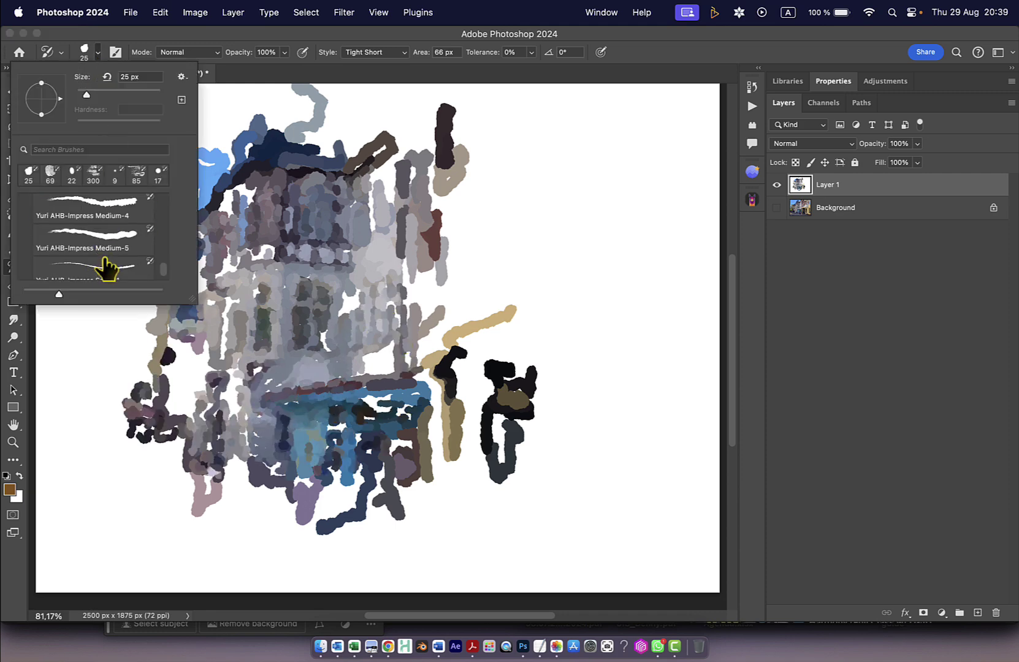
scroll(106, 268, down, 2)
click(111, 268)
mouse_move(264, 258)
mouse_down()
mouse_move(278, 225)
mouse_move(257, 193)
mouse_move(261, 219)
mouse_move(245, 260)
mouse_move(259, 334)
mouse_move(249, 362)
mouse_move(233, 365)
mouse_move(345, 349)
mouse_move(301, 301)
mouse_move(303, 197)
mouse_move(316, 263)
mouse_move(298, 344)
mouse_move(334, 176)
mouse_move(309, 294)
mouse_move(271, 329)
mouse_up()
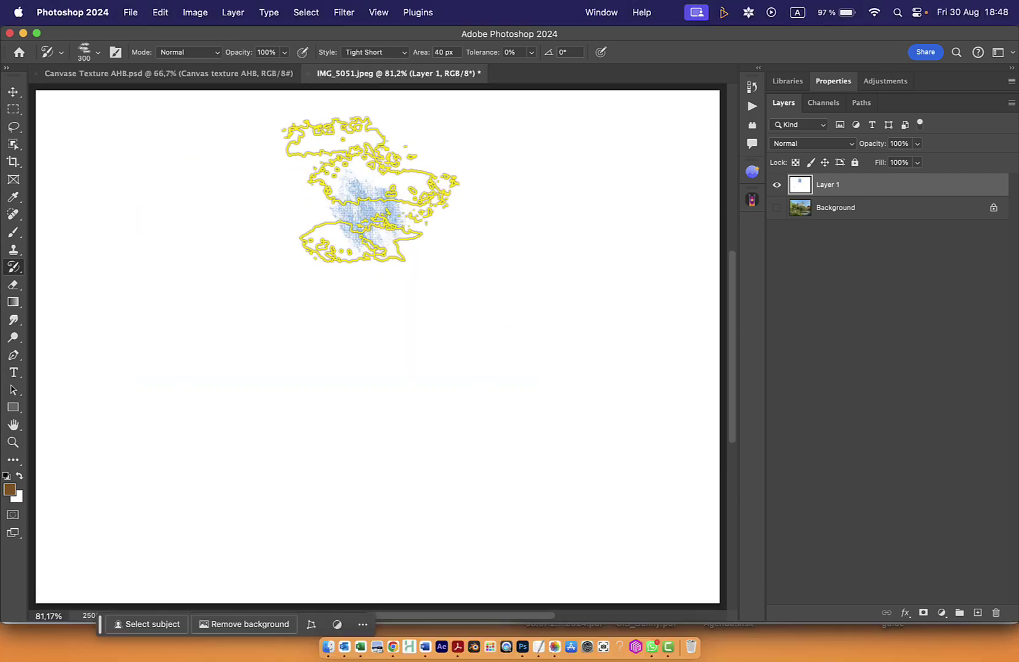
Paint the canvas-textured underpainting of the church landscape on Layer 1 of IMG_5051, starting with a 300 px Art History Brush.
mouse_move(369, 186)
mouse_down()
mouse_move(307, 286)
mouse_move(252, 318)
mouse_move(233, 208)
mouse_move(171, 171)
mouse_move(161, 215)
mouse_move(128, 185)
mouse_move(75, 179)
mouse_move(94, 227)
mouse_move(256, 124)
mouse_move(34, 110)
mouse_move(306, 105)
mouse_move(394, 135)
mouse_move(621, 109)
mouse_move(635, 149)
mouse_move(675, 106)
mouse_move(712, 509)
mouse_move(702, 546)
mouse_move(291, 545)
mouse_move(214, 566)
mouse_move(125, 505)
mouse_move(117, 276)
mouse_move(75, 298)
mouse_move(93, 577)
mouse_move(73, 545)
mouse_move(108, 487)
mouse_move(159, 471)
mouse_move(170, 249)
mouse_move(109, 160)
mouse_move(197, 121)
mouse_move(222, 147)
mouse_move(163, 319)
mouse_move(196, 482)
mouse_move(180, 345)
mouse_move(189, 323)
mouse_move(142, 444)
mouse_move(149, 463)
mouse_move(356, 244)
mouse_move(477, 197)
mouse_move(302, 164)
mouse_move(491, 168)
mouse_move(407, 178)
mouse_move(570, 171)
mouse_move(536, 309)
mouse_move(565, 338)
mouse_move(645, 320)
mouse_move(642, 372)
mouse_move(606, 470)
mouse_move(636, 336)
mouse_move(571, 337)
mouse_move(509, 270)
mouse_move(518, 239)
mouse_move(417, 294)
mouse_move(354, 310)
mouse_move(279, 381)
mouse_move(275, 427)
mouse_move(231, 414)
mouse_move(423, 372)
mouse_move(343, 402)
mouse_move(448, 465)
mouse_up()
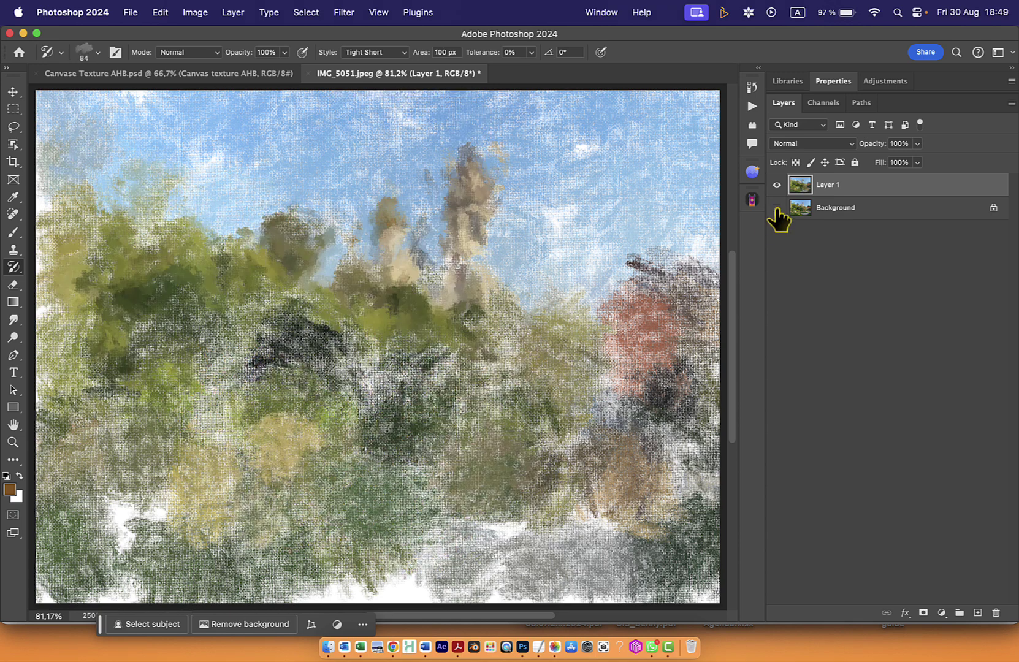
Compare the underpainting on Layer 1 with the original church photo on the Background layer by toggling their visibility.
click(777, 208)
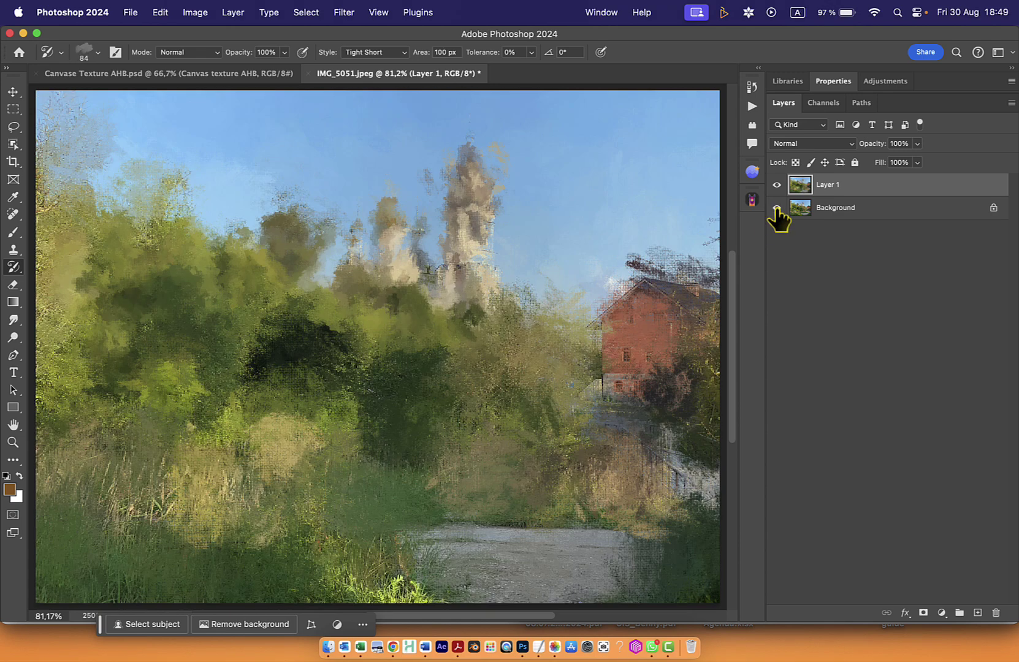
click(777, 185)
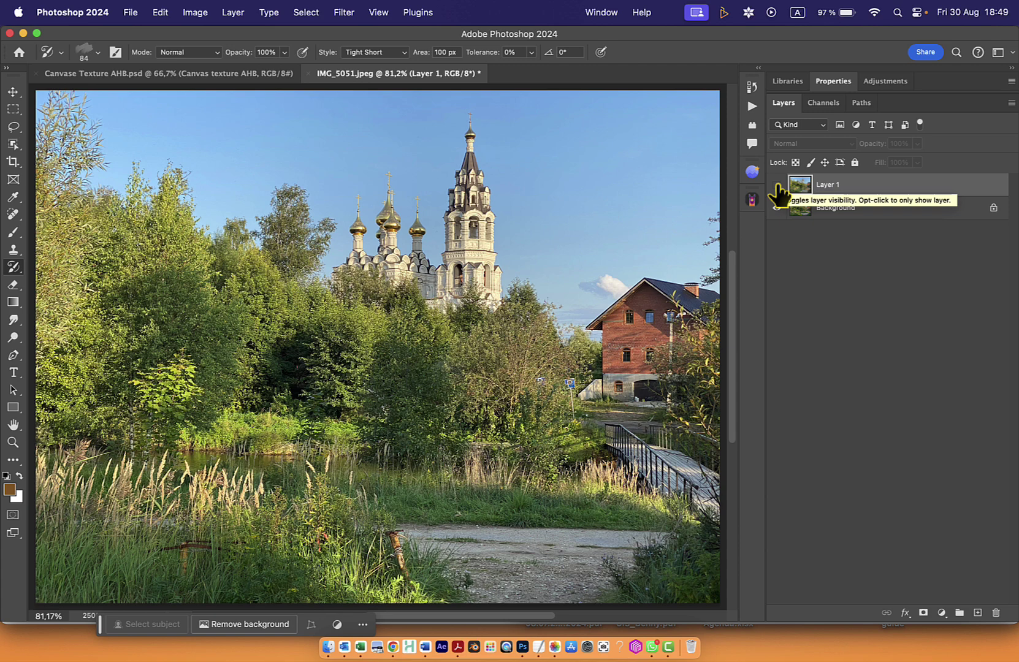
click(777, 184)
click(781, 208)
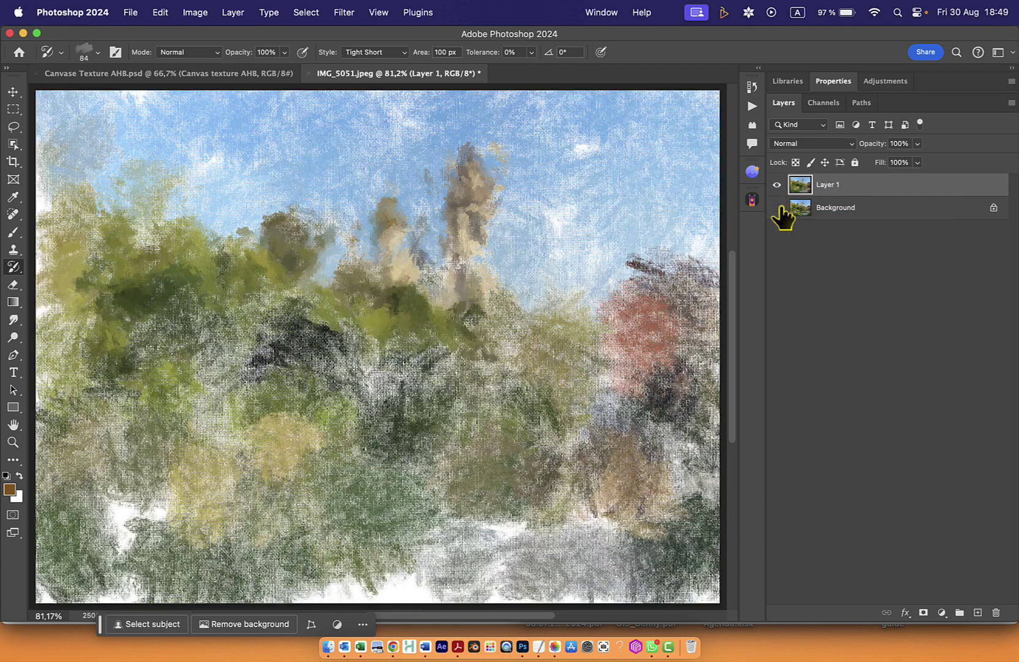
Build up the trees, church, red house and foreground with finer Art History Brush strokes, using 30 px and 39 px brushes on Layer 2.
mouse_move(285, 326)
mouse_down()
mouse_move(312, 307)
mouse_move(311, 342)
mouse_move(370, 371)
mouse_move(287, 348)
mouse_move(223, 383)
mouse_move(216, 365)
mouse_move(246, 332)
mouse_move(211, 307)
mouse_move(101, 298)
mouse_move(90, 403)
mouse_move(111, 420)
mouse_move(195, 344)
mouse_move(189, 317)
mouse_move(272, 390)
mouse_move(423, 388)
mouse_move(437, 386)
mouse_move(443, 343)
mouse_move(504, 333)
mouse_move(507, 315)
mouse_move(575, 326)
mouse_move(555, 332)
mouse_move(652, 291)
mouse_move(710, 289)
mouse_move(646, 350)
mouse_move(666, 334)
mouse_move(617, 350)
mouse_move(622, 369)
mouse_move(680, 366)
mouse_move(691, 378)
mouse_move(655, 438)
mouse_move(598, 482)
mouse_move(570, 346)
mouse_move(586, 362)
mouse_move(613, 458)
mouse_move(639, 463)
mouse_move(687, 501)
mouse_move(632, 480)
mouse_move(683, 528)
mouse_move(379, 516)
mouse_move(357, 543)
mouse_move(499, 548)
mouse_move(460, 546)
mouse_move(520, 472)
mouse_move(484, 453)
mouse_move(446, 480)
mouse_move(382, 496)
mouse_move(140, 431)
mouse_move(85, 470)
mouse_move(109, 482)
mouse_move(214, 474)
mouse_move(337, 361)
mouse_move(450, 428)
mouse_move(496, 407)
mouse_move(488, 144)
mouse_move(423, 193)
mouse_move(429, 267)
mouse_move(486, 347)
mouse_move(589, 243)
mouse_move(557, 255)
mouse_move(648, 289)
mouse_up()
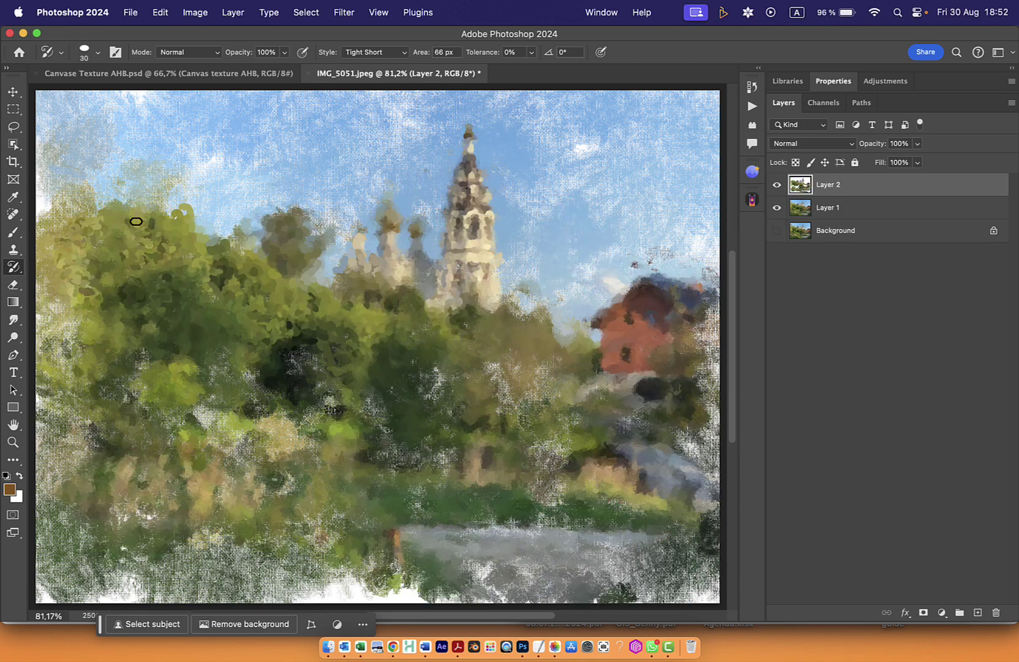
mouse_move(136, 222)
mouse_down()
mouse_move(237, 274)
mouse_move(289, 222)
mouse_move(304, 245)
mouse_move(305, 314)
mouse_move(333, 319)
mouse_move(359, 256)
mouse_up()
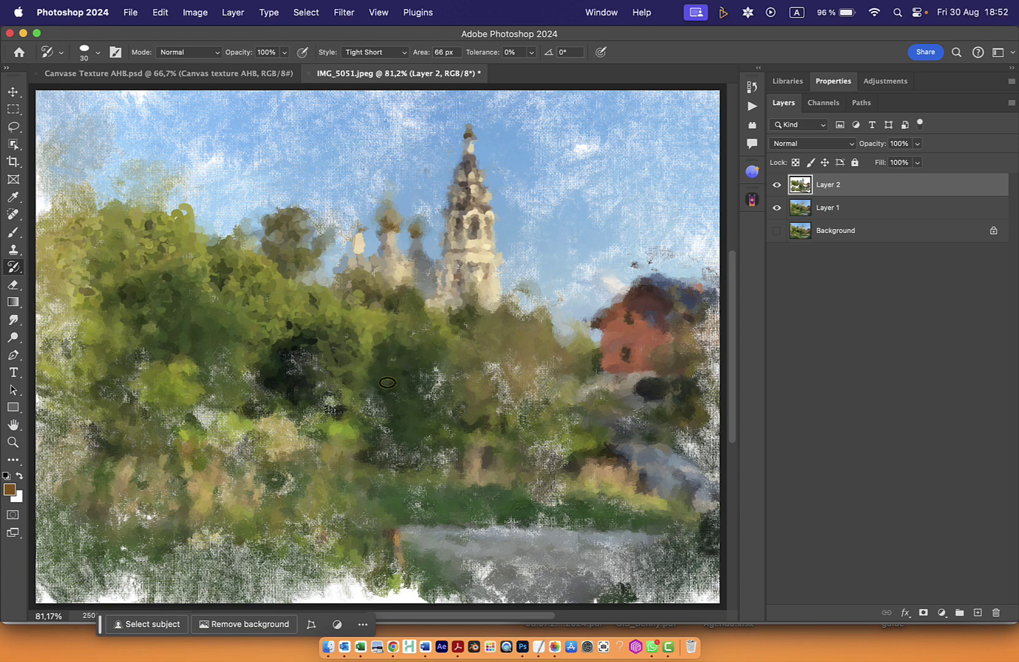
mouse_move(387, 383)
mouse_down()
mouse_move(208, 380)
mouse_move(190, 411)
mouse_move(202, 436)
mouse_move(188, 438)
mouse_move(163, 412)
mouse_move(94, 384)
mouse_move(88, 456)
mouse_move(158, 477)
mouse_move(304, 469)
mouse_move(427, 403)
mouse_move(513, 381)
mouse_move(542, 357)
mouse_move(509, 322)
mouse_move(533, 343)
mouse_up()
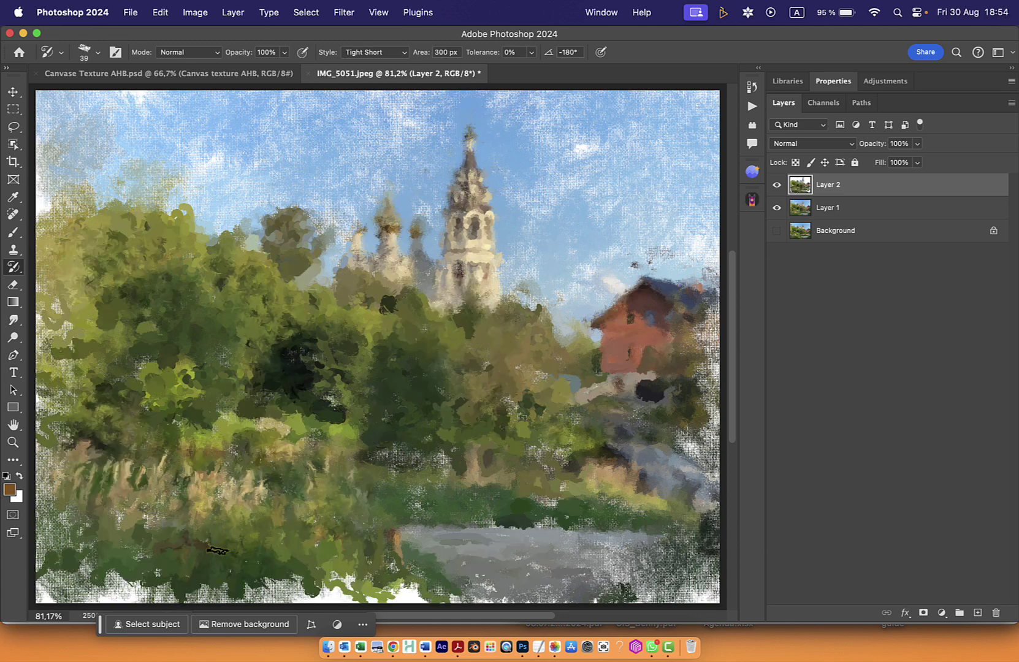
mouse_move(630, 459)
mouse_down()
mouse_move(675, 487)
mouse_move(627, 462)
mouse_move(651, 360)
mouse_move(676, 329)
mouse_up()
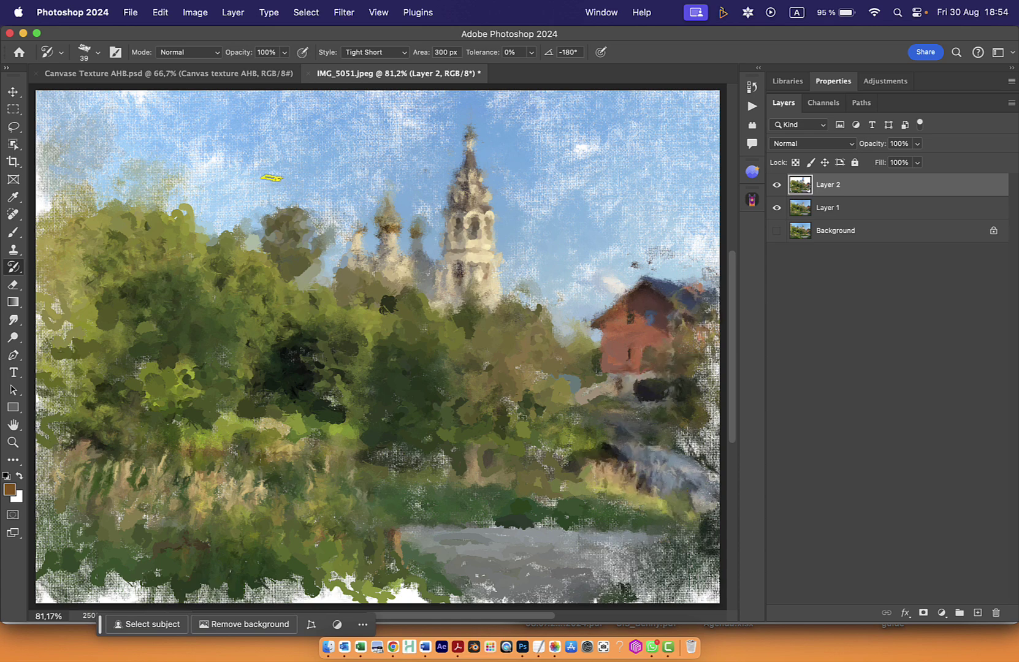
Choose the Yuri AHB-Canvas Detailed-1 brush and paint fine details on the bell tower with a 5 px size.
click(98, 53)
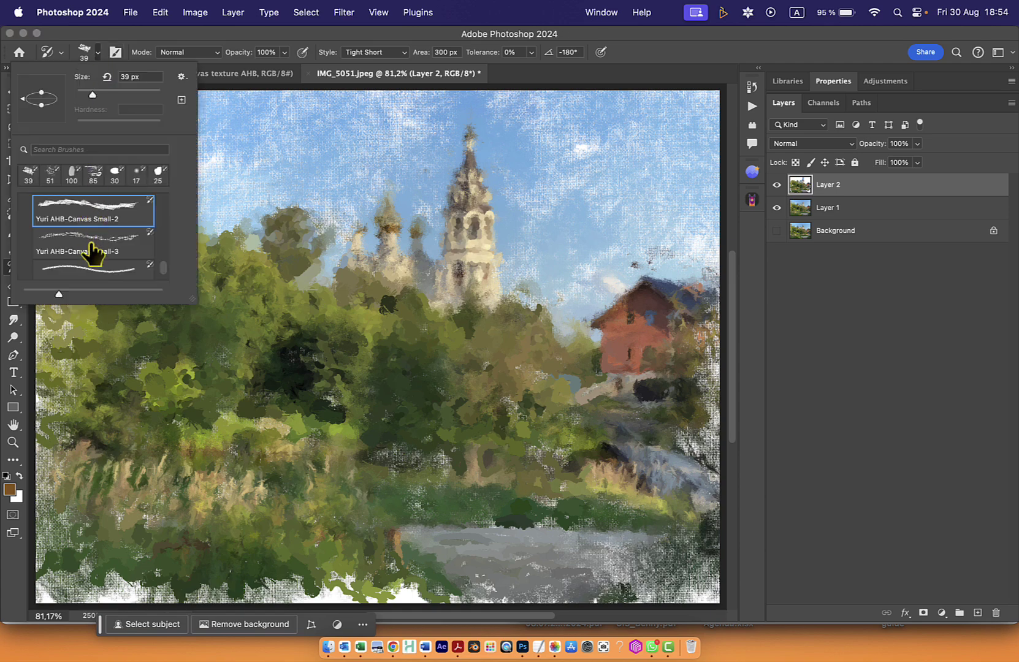
scroll(92, 252, down, 2)
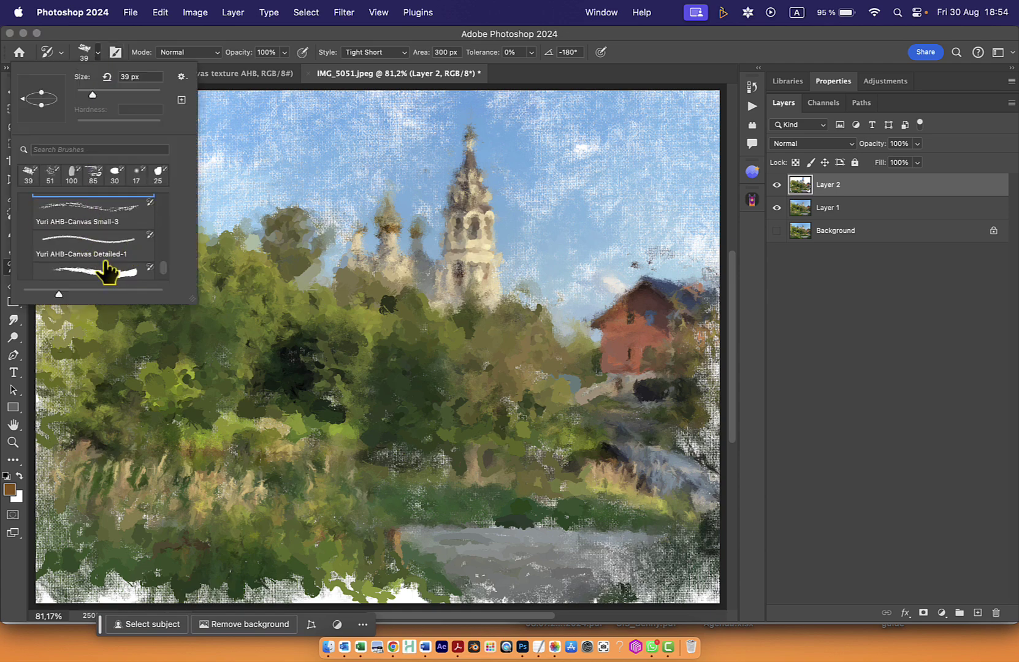
click(105, 244)
click(468, 195)
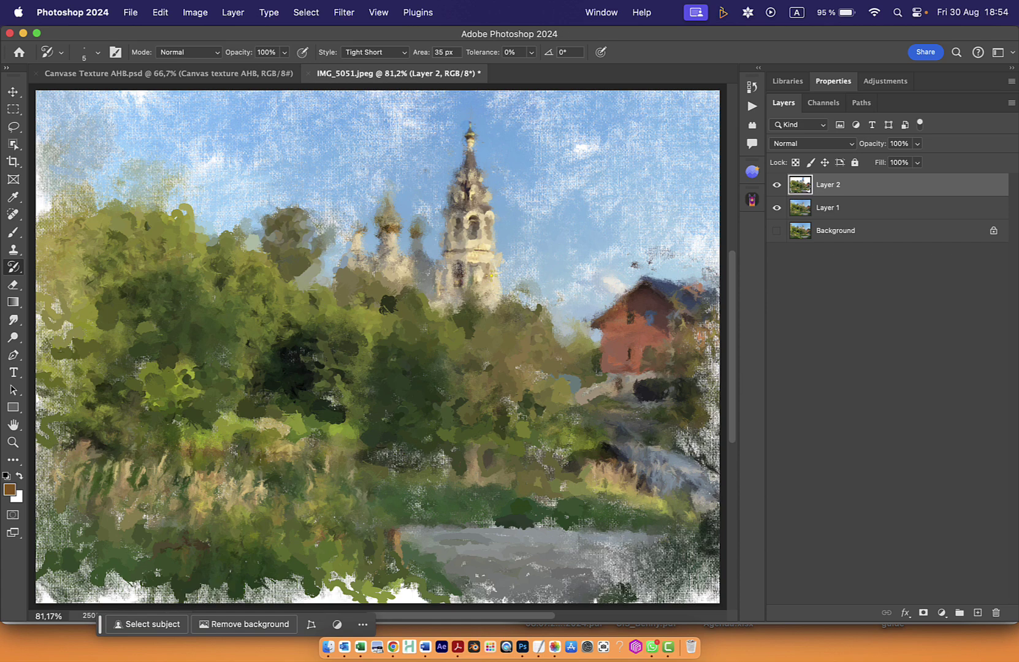
Add fine 5 px highlight strokes to the bell tower's upper tiers and the central dome on Layer 2.
key(super+equal)
key(super+equal)
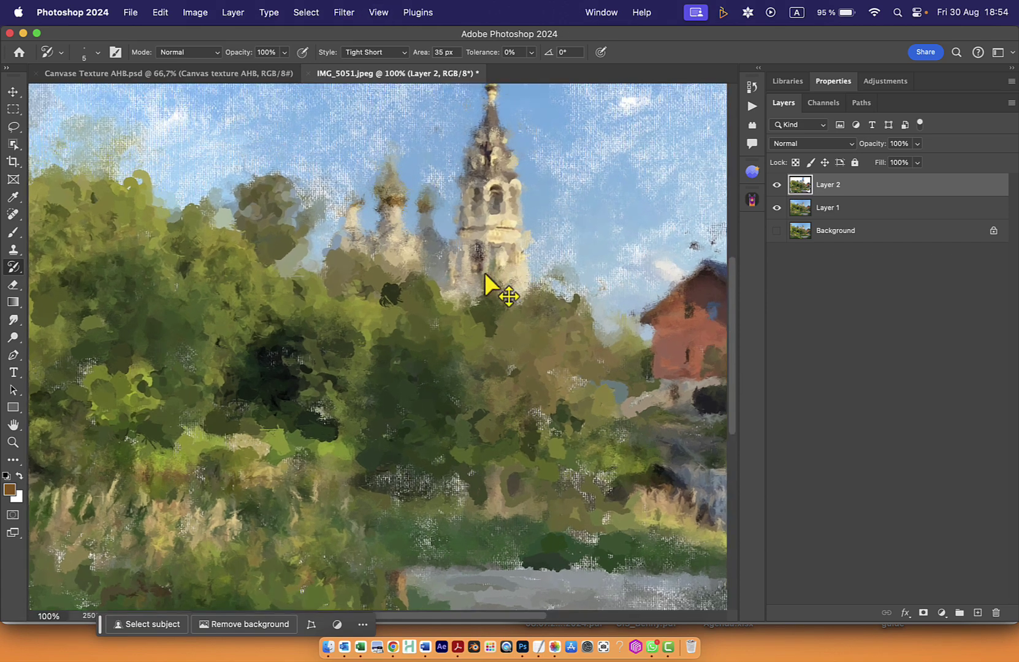
scroll(493, 259, up, 3)
scroll(493, 259, up, 3)
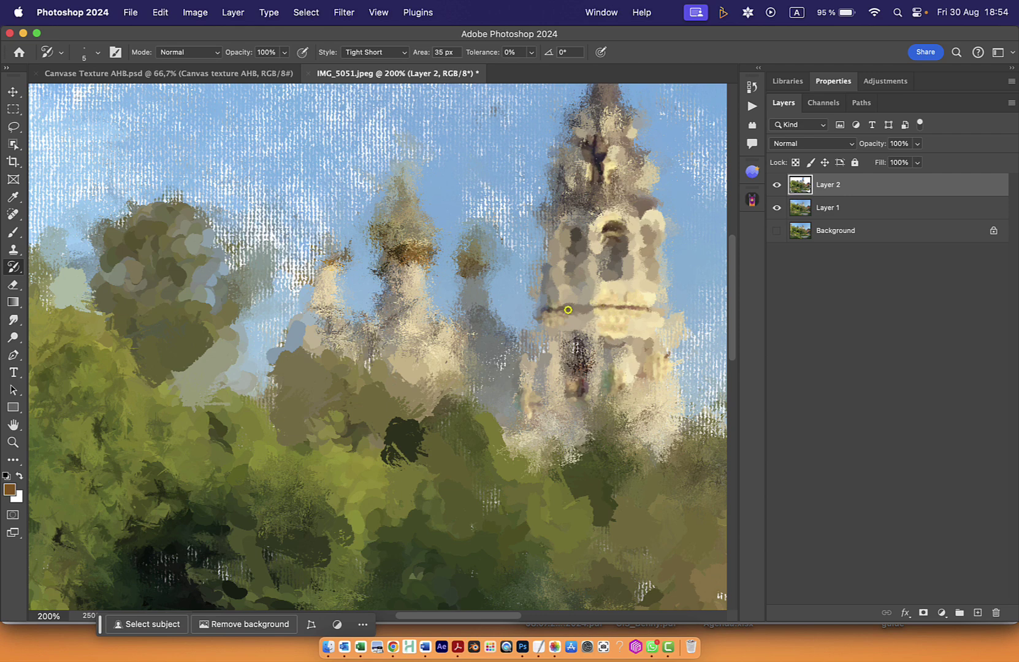
click(615, 147)
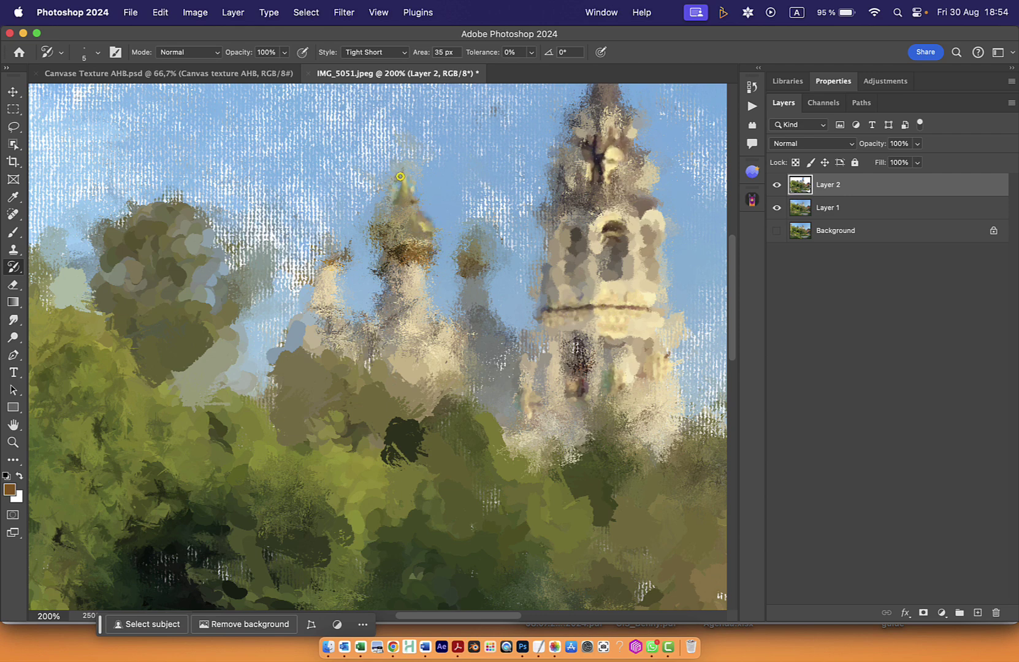
Paint fine 5 px detail strokes over the golden domes, their spires and the church walls on Layer 2.
click(410, 163)
click(402, 256)
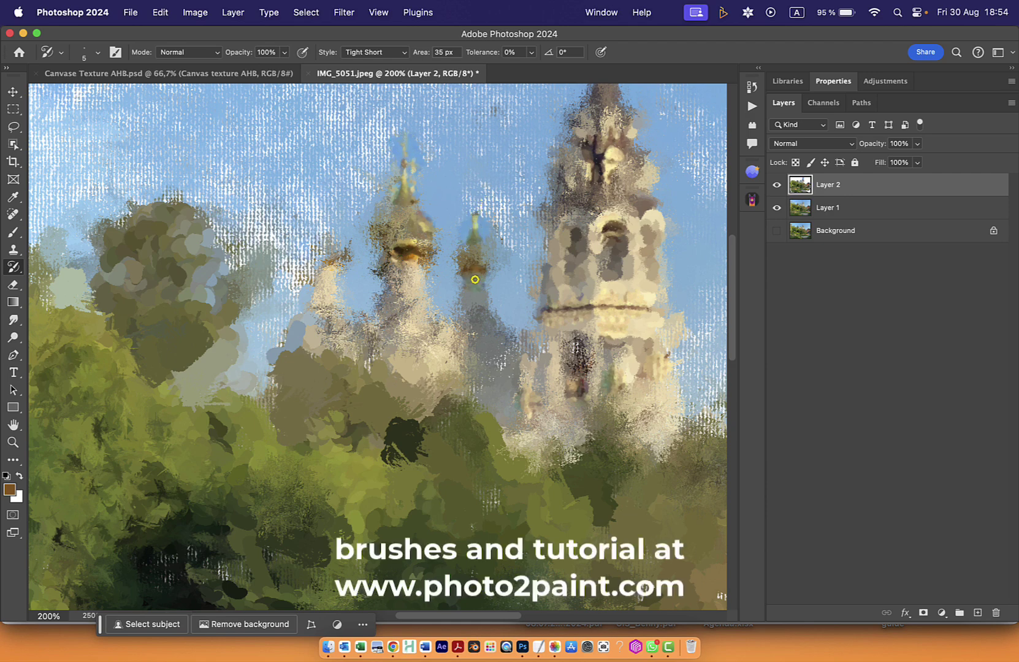
click(467, 257)
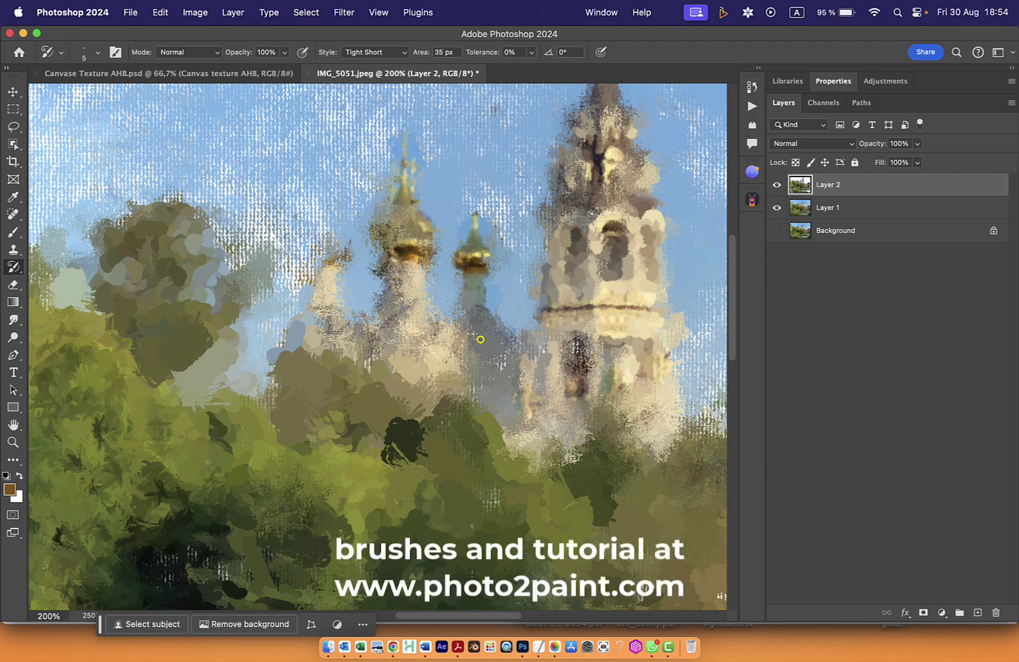
drag(481, 339, 476, 363)
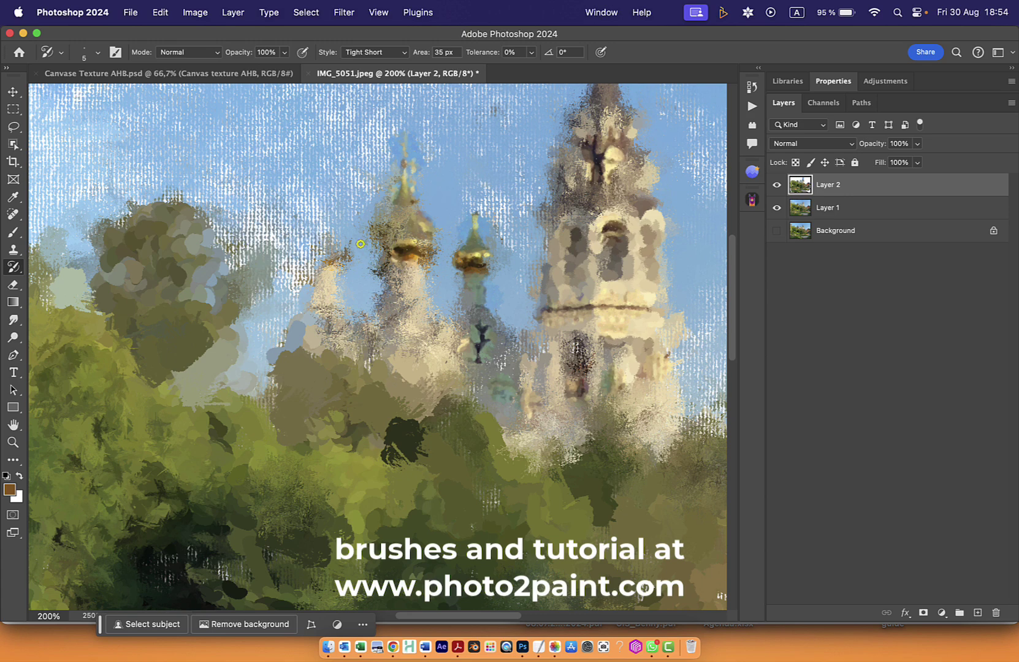
click(329, 246)
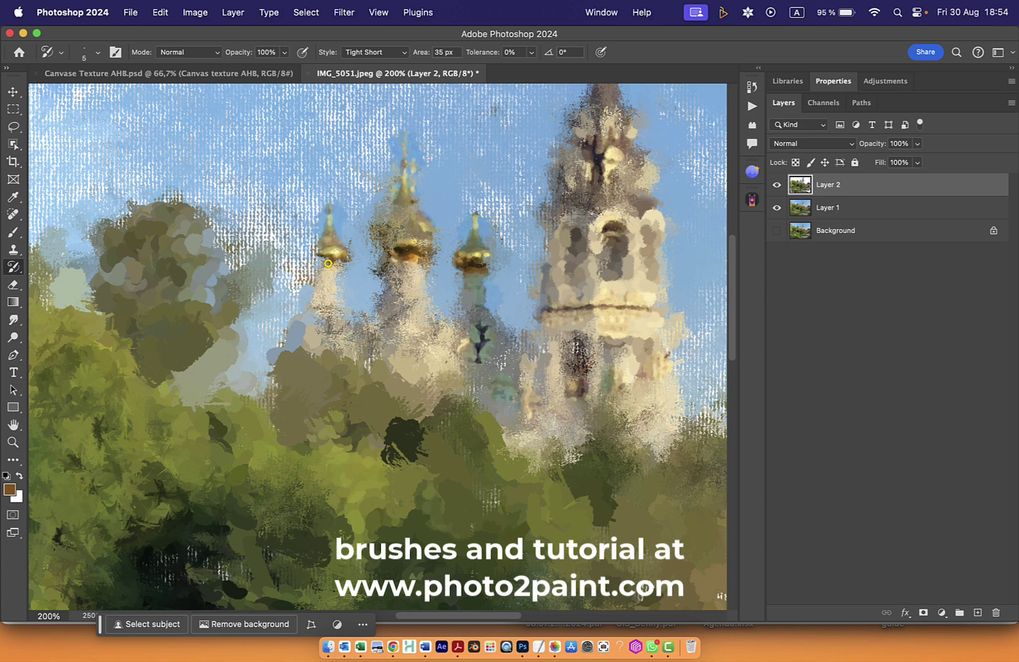
drag(328, 264, 320, 323)
mouse_move(361, 370)
mouse_down()
mouse_move(371, 337)
mouse_move(391, 336)
mouse_move(386, 360)
mouse_move(411, 361)
mouse_move(397, 297)
mouse_up()
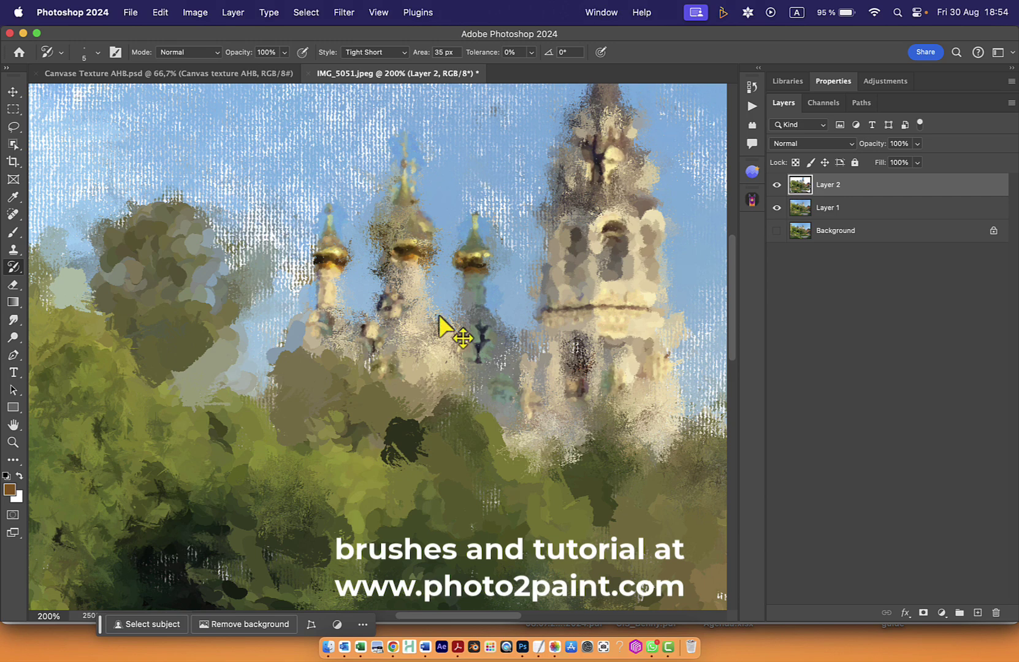
key(super+0)
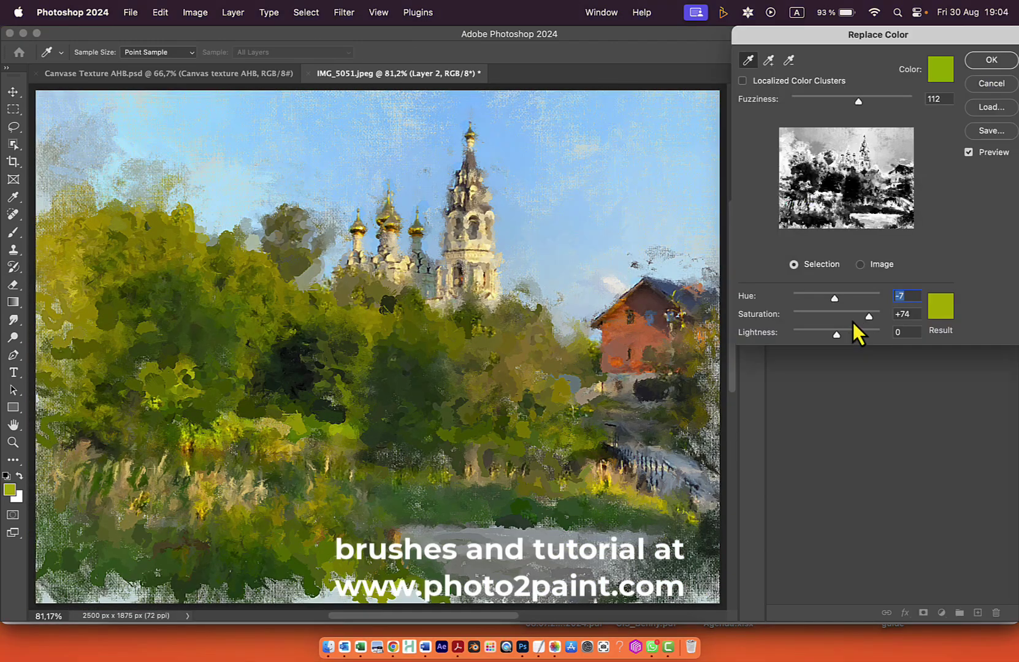
Adjust the replacement colour of the yellow-green foliage in the Replace Color settings.
mouse_move(855, 330)
mouse_down()
mouse_move(835, 336)
mouse_move(861, 323)
mouse_up()
key(Tab)
click(848, 339)
key(Tab)
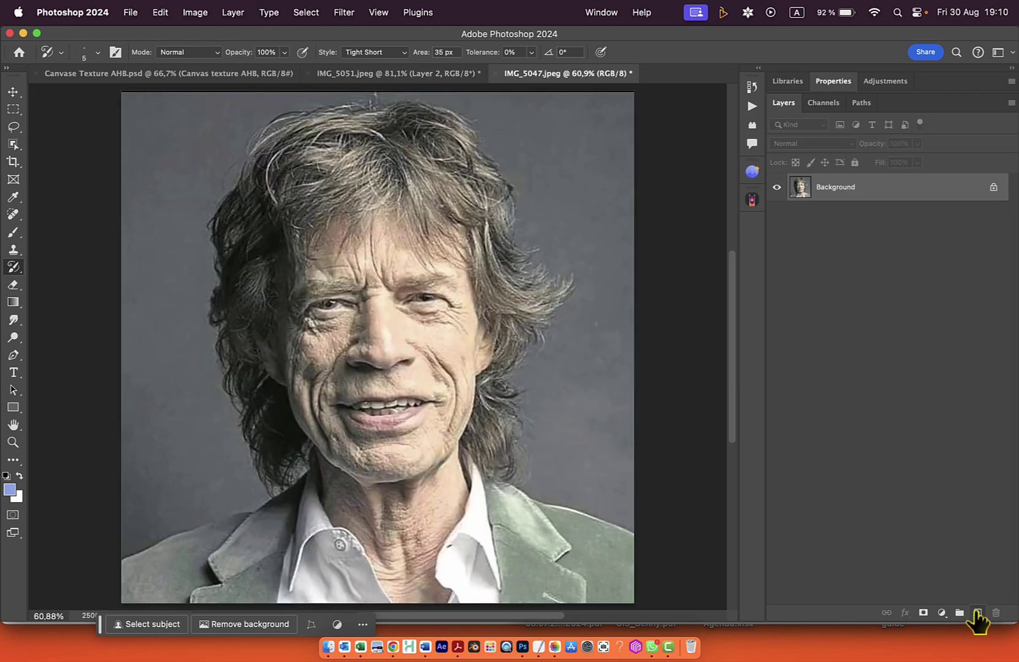
Block in the portrait on a new white layer over the hidden Background, using a 69 px Yuri AHB-Impress brush with Tight Short strokes.
click(977, 612)
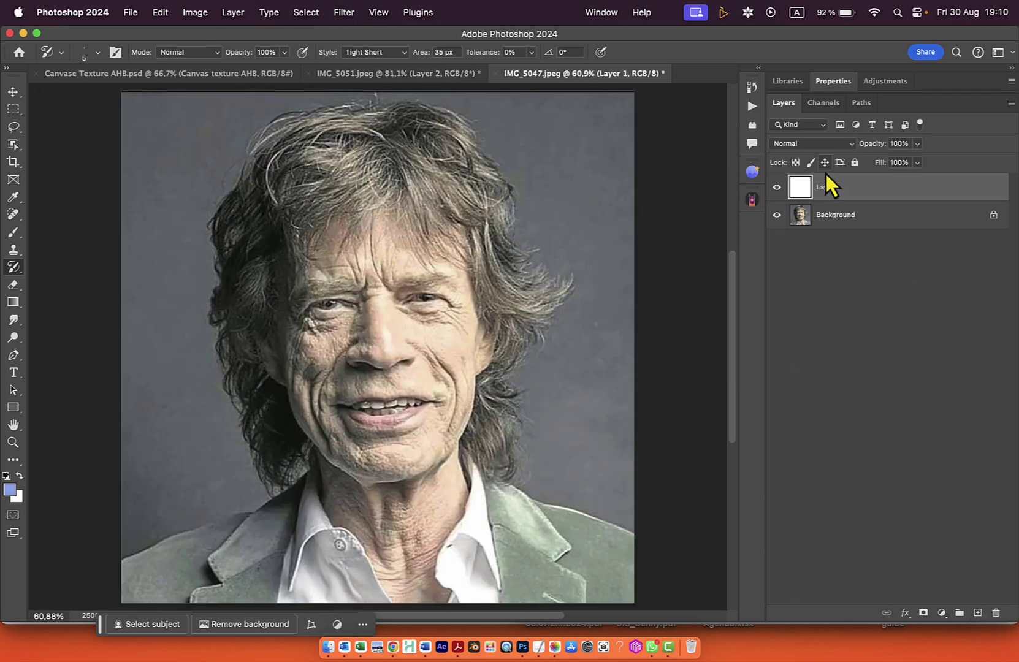
click(777, 214)
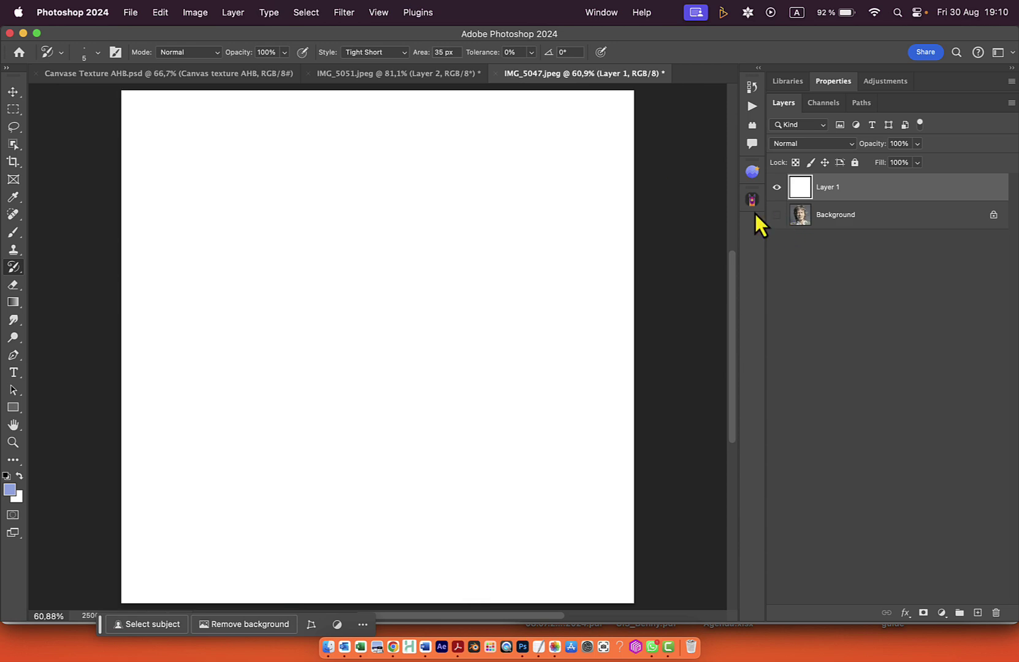
click(98, 52)
scroll(104, 252, down, 5)
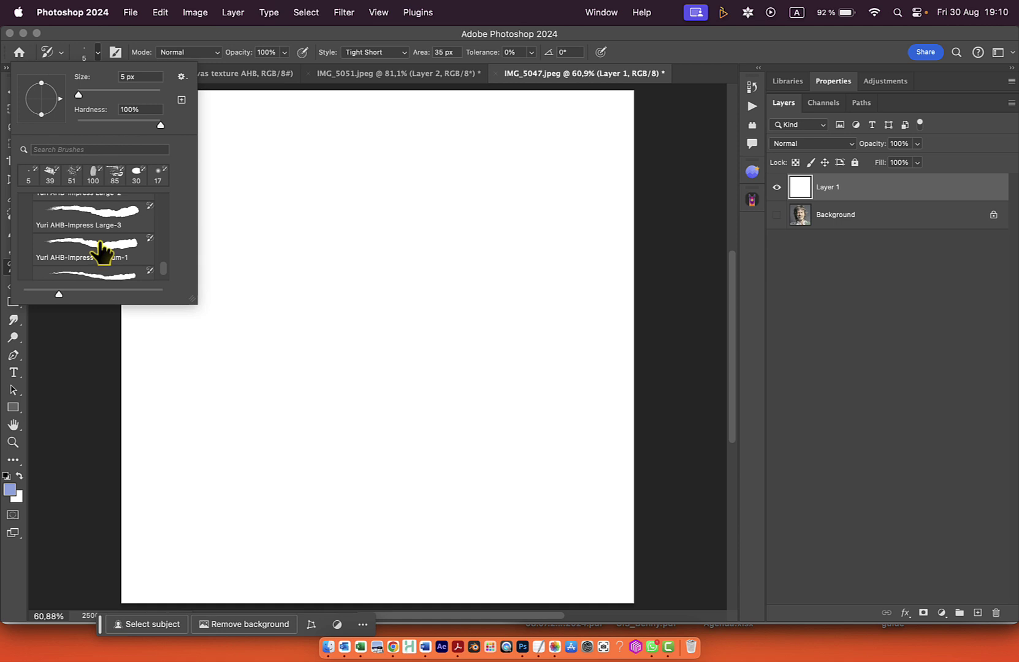
scroll(101, 251, down, 1)
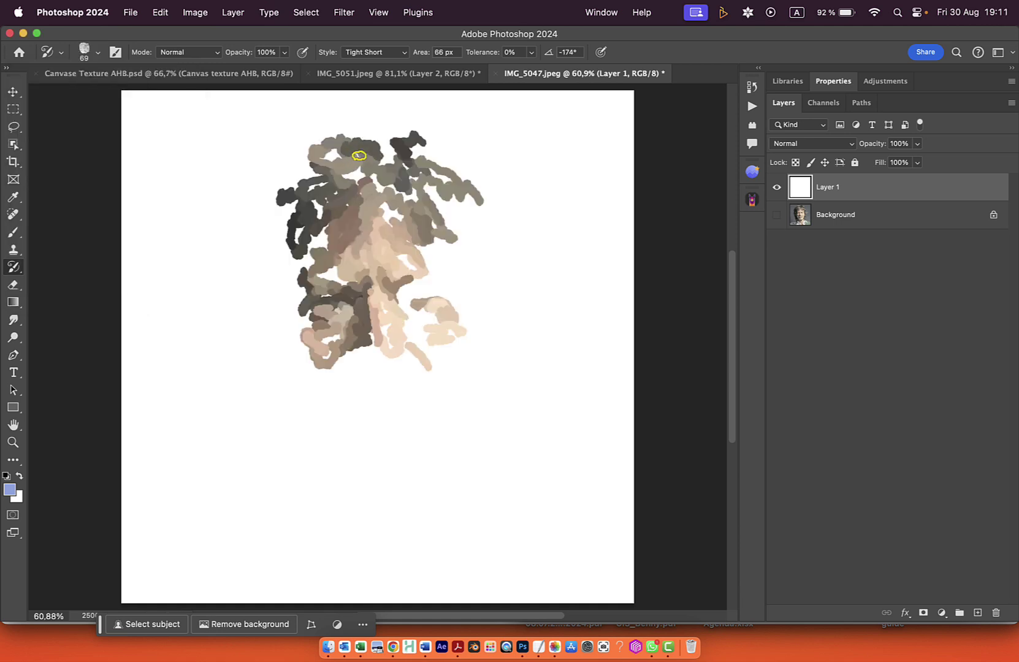
mouse_move(360, 155)
mouse_down()
mouse_move(327, 190)
mouse_move(294, 177)
mouse_move(326, 311)
mouse_move(385, 356)
mouse_move(373, 380)
mouse_move(423, 346)
mouse_move(363, 421)
mouse_move(422, 360)
mouse_move(404, 290)
mouse_move(433, 299)
mouse_move(452, 270)
mouse_move(424, 267)
mouse_move(427, 209)
mouse_move(278, 243)
mouse_move(292, 301)
mouse_move(282, 301)
mouse_move(278, 349)
mouse_move(311, 414)
mouse_move(327, 408)
mouse_move(372, 449)
mouse_move(315, 358)
mouse_move(353, 408)
mouse_move(402, 423)
mouse_move(390, 449)
mouse_move(354, 469)
mouse_move(404, 464)
mouse_move(411, 388)
mouse_move(434, 398)
mouse_move(461, 309)
mouse_move(443, 233)
mouse_move(411, 186)
mouse_move(371, 162)
mouse_move(418, 200)
mouse_move(175, 132)
mouse_move(254, 189)
mouse_move(249, 288)
mouse_move(334, 277)
mouse_move(311, 291)
mouse_move(310, 387)
mouse_up()
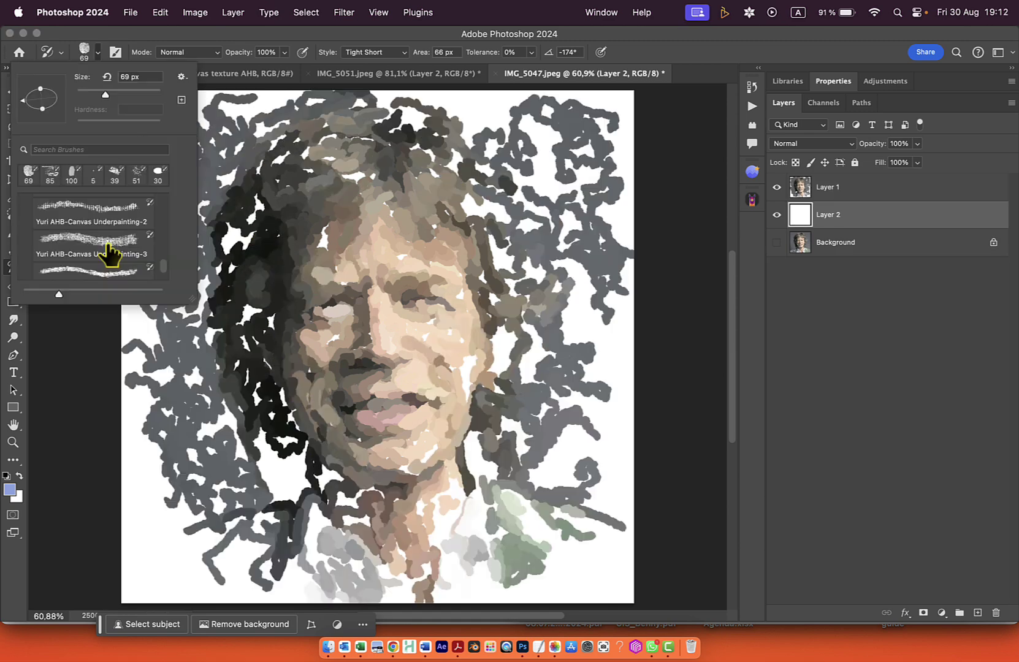
Fill the area around the portrait on Layer 2 with canvas texture, using the 161 px Yuri AHB-Canvas Underpainting-2 brush.
click(105, 211)
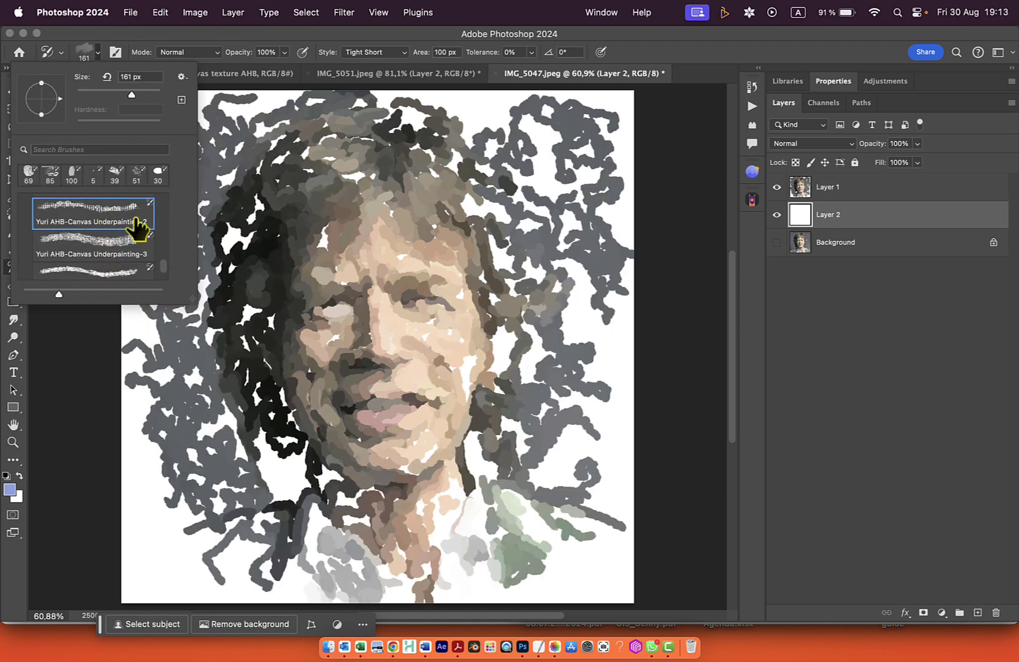
click(202, 371)
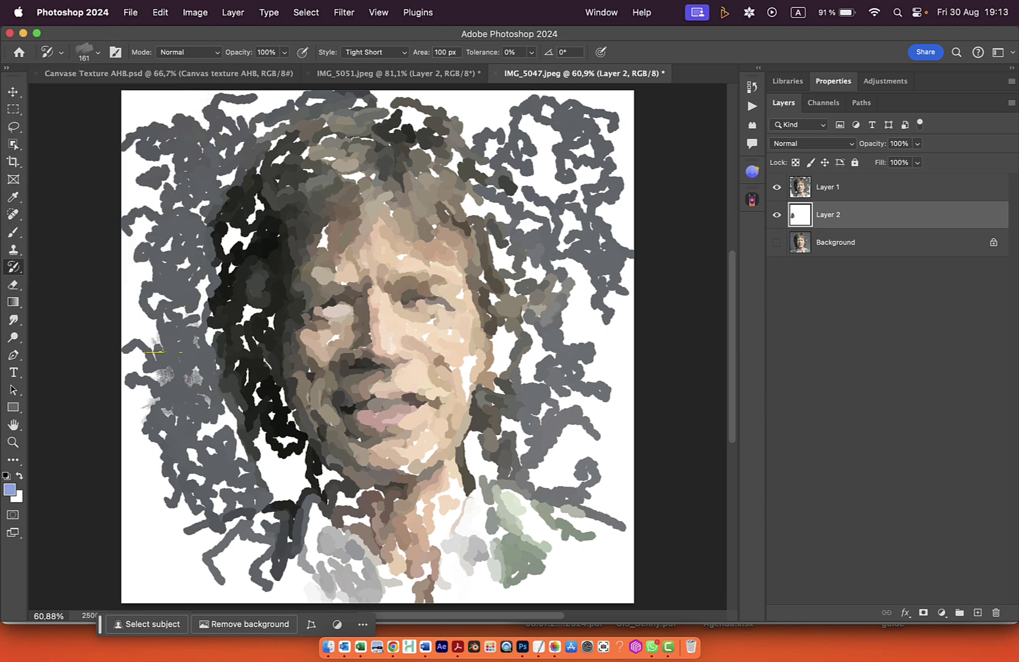
mouse_move(164, 375)
mouse_down()
mouse_move(162, 318)
mouse_move(133, 305)
mouse_move(135, 315)
mouse_move(165, 250)
mouse_move(152, 261)
mouse_move(126, 186)
mouse_move(139, 158)
mouse_move(168, 161)
mouse_move(165, 192)
mouse_move(129, 101)
mouse_move(245, 113)
mouse_move(201, 156)
mouse_move(200, 241)
mouse_move(238, 232)
mouse_move(196, 263)
mouse_move(265, 225)
mouse_move(160, 310)
mouse_move(142, 338)
mouse_move(125, 548)
mouse_move(132, 467)
mouse_move(143, 462)
mouse_move(129, 457)
mouse_move(204, 516)
mouse_move(194, 469)
mouse_move(264, 507)
mouse_move(194, 308)
mouse_move(191, 347)
mouse_up()
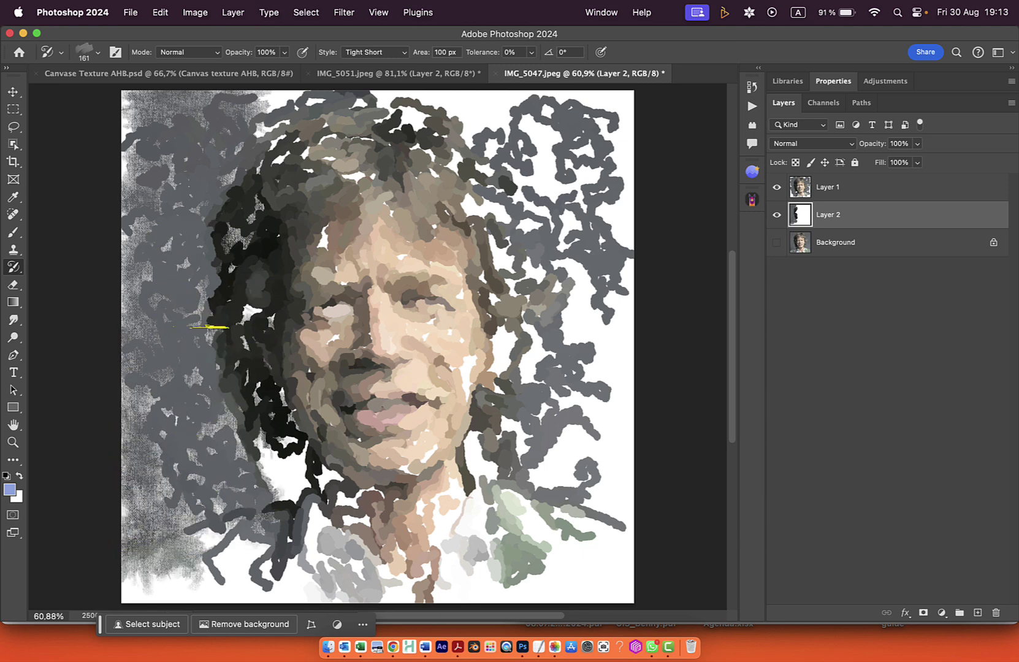
mouse_move(118, 430)
mouse_down()
mouse_move(160, 528)
mouse_move(227, 576)
mouse_move(261, 506)
mouse_move(319, 515)
mouse_up()
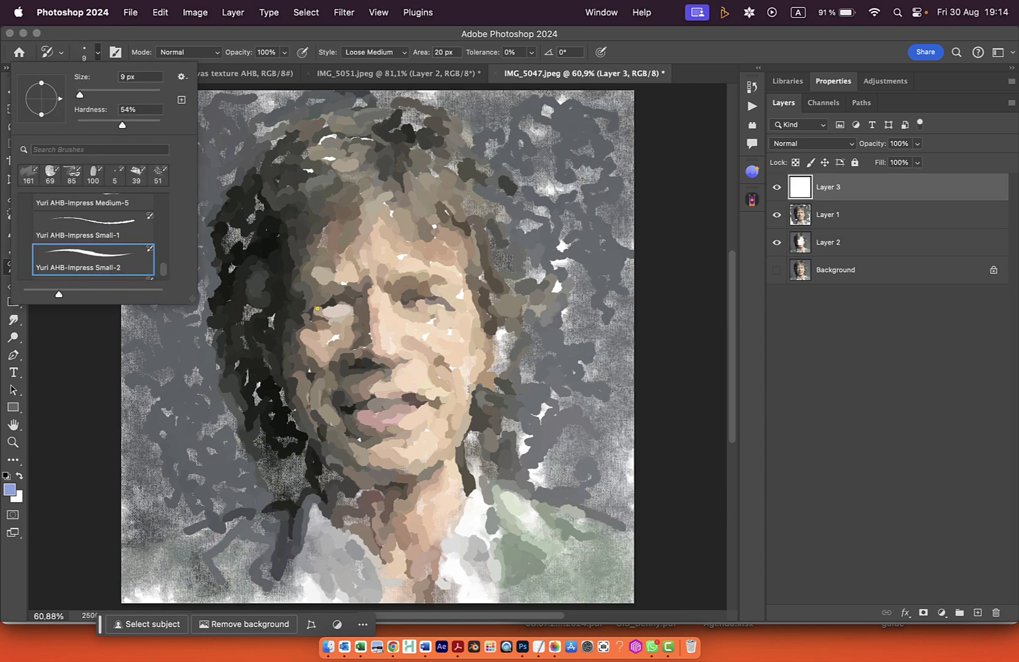
Paint detail into the eye on the shaded side of the face on Layer 3 with the 9 px Yuri AHB-Impress Small-2 brush.
click(324, 306)
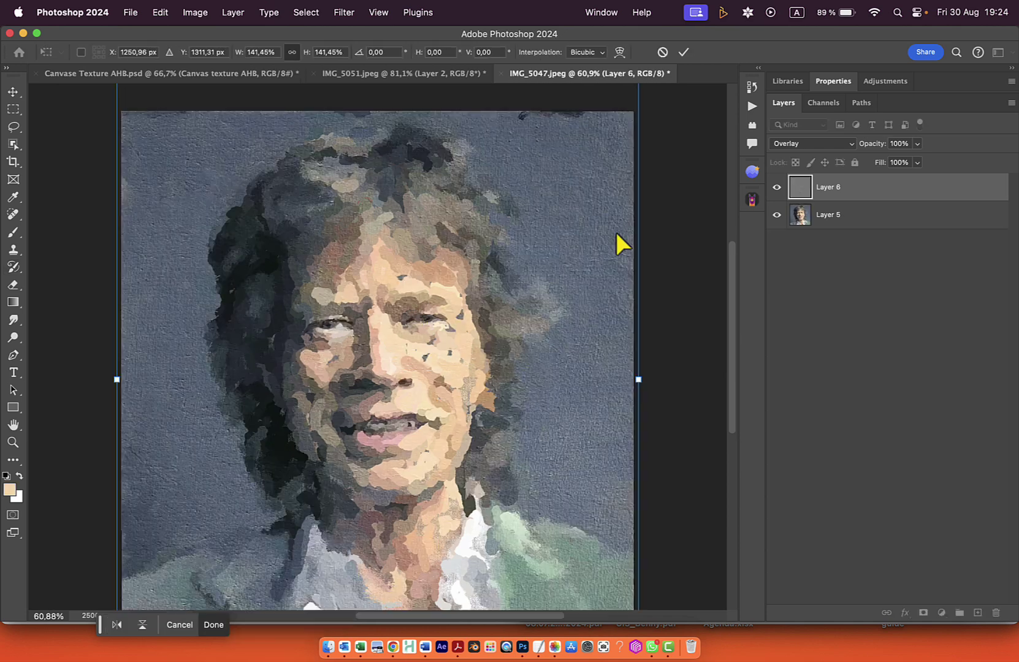
Compare the portrait with and without the Overlay canvas texture by toggling the visibility of Layer 6.
scroll(555, 200, down, 3)
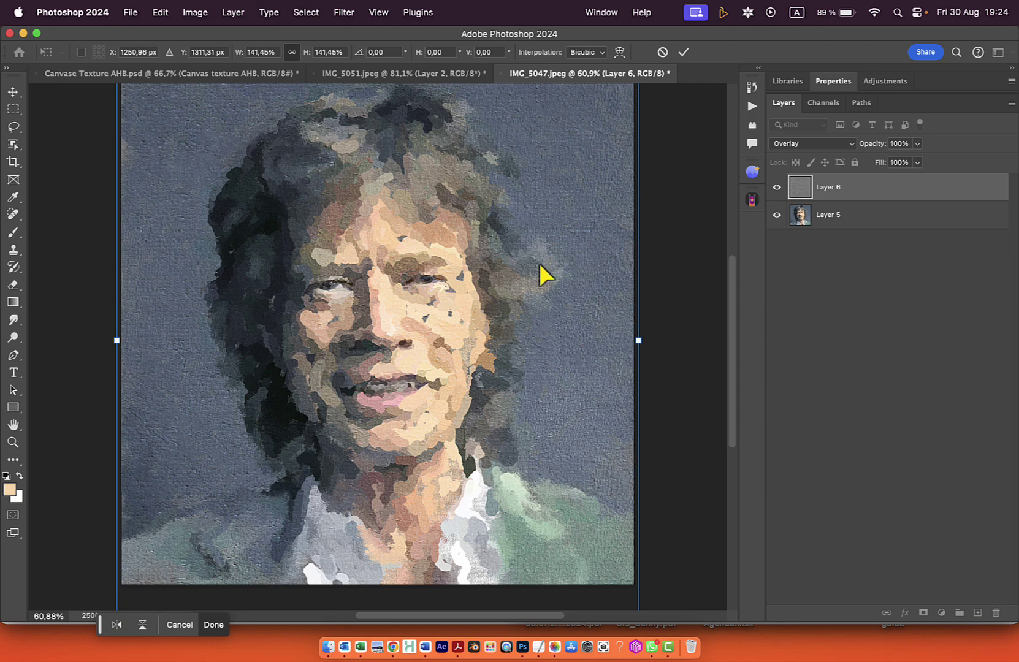
click(777, 188)
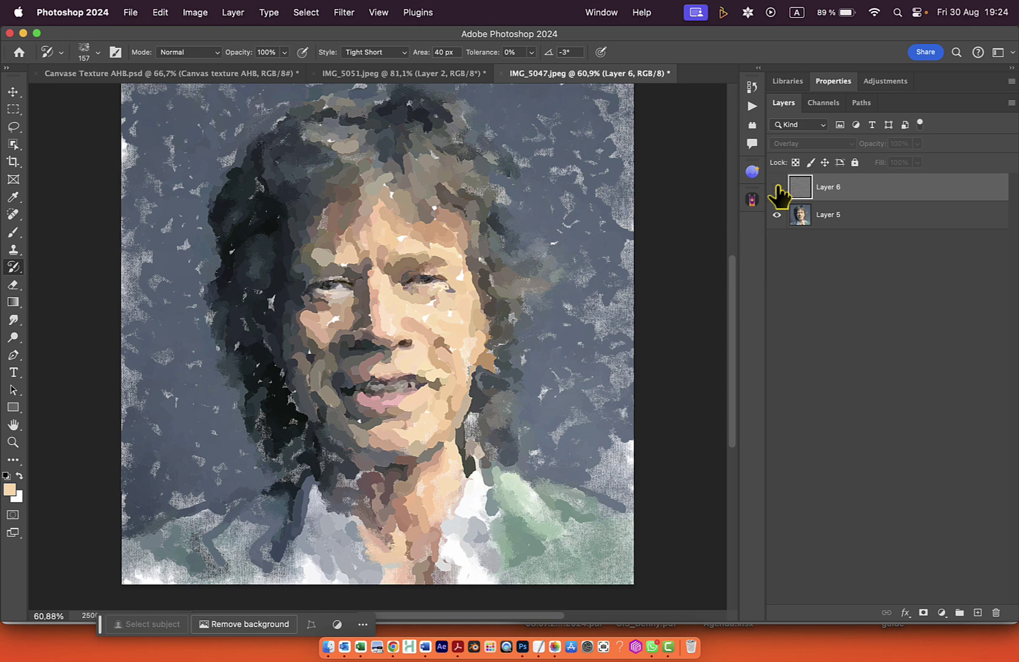
click(777, 188)
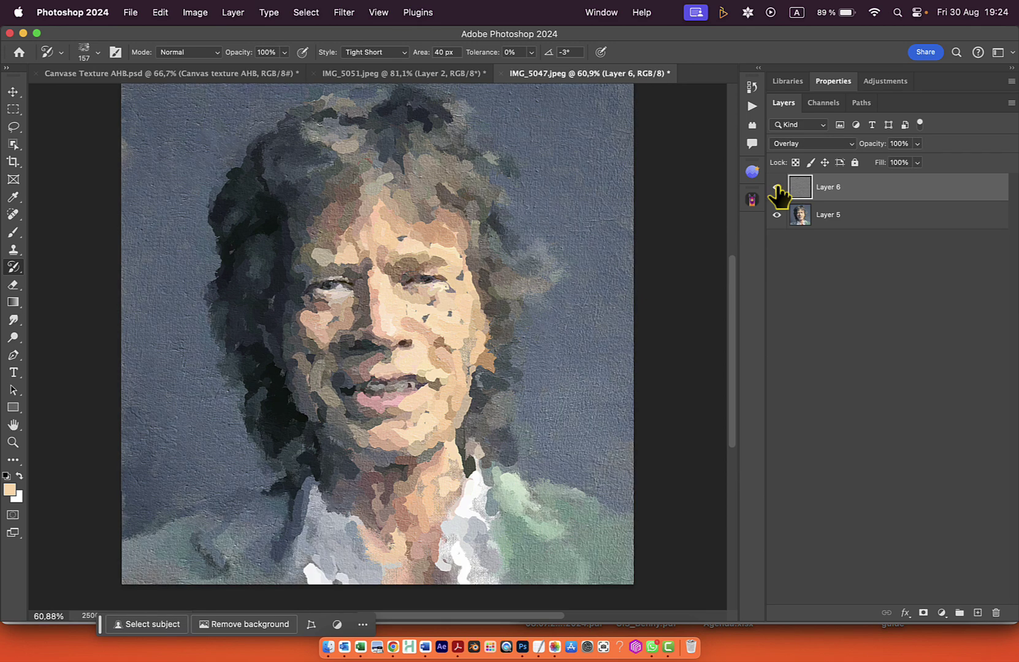
Adjust the opacity of the Overlay texture on Layer 6 and merge it into the painted portrait layer.
drag(917, 143, 912, 181)
key(super+e)
scroll(540, 220, up, 1)
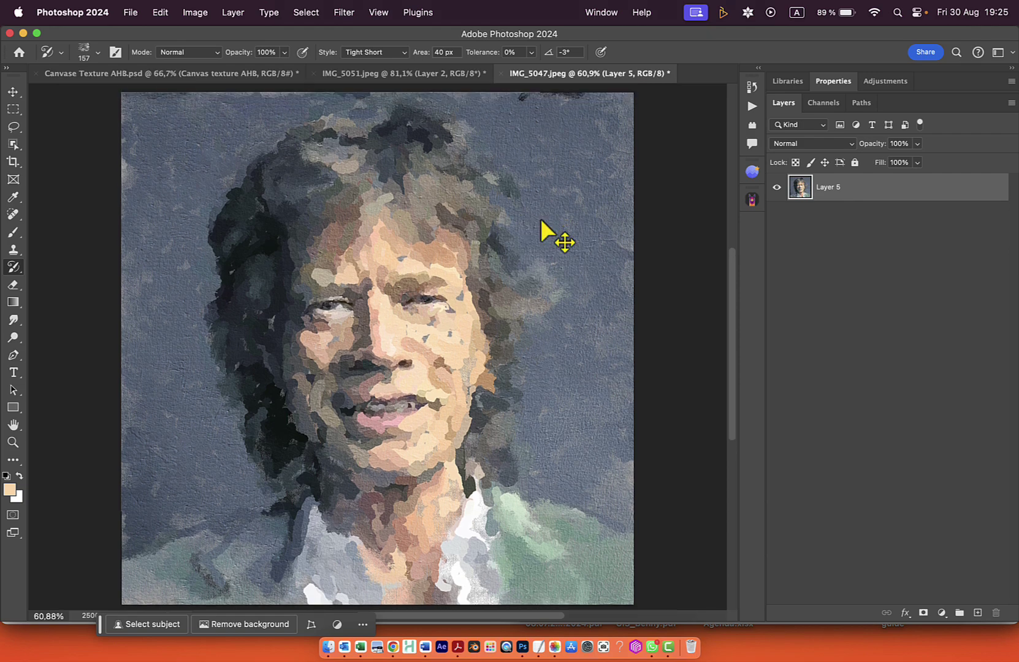
key(super+1)
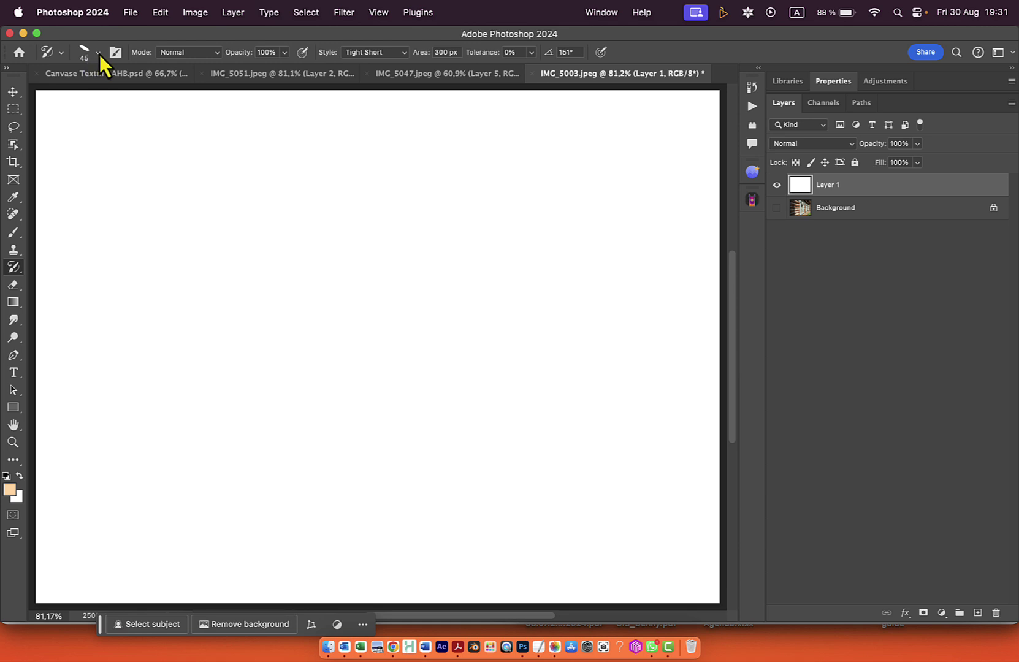
Choose another Art History Brush preset and block in the log house on the white Layer 1 of IMG_5003.jpeg.
click(96, 54)
click(93, 267)
mouse_move(368, 203)
mouse_down()
mouse_move(364, 239)
mouse_move(340, 250)
mouse_move(435, 297)
mouse_move(421, 178)
mouse_move(484, 154)
mouse_move(578, 207)
mouse_move(585, 270)
mouse_move(503, 332)
mouse_move(423, 371)
mouse_move(380, 358)
mouse_move(440, 468)
mouse_move(325, 302)
mouse_move(209, 300)
mouse_move(234, 394)
mouse_move(443, 496)
mouse_move(518, 446)
mouse_move(613, 496)
mouse_move(589, 380)
mouse_move(671, 251)
mouse_move(609, 164)
mouse_move(662, 154)
mouse_move(532, 161)
mouse_move(370, 147)
mouse_move(298, 161)
mouse_move(230, 141)
mouse_move(198, 159)
mouse_move(150, 155)
mouse_move(148, 263)
mouse_up()
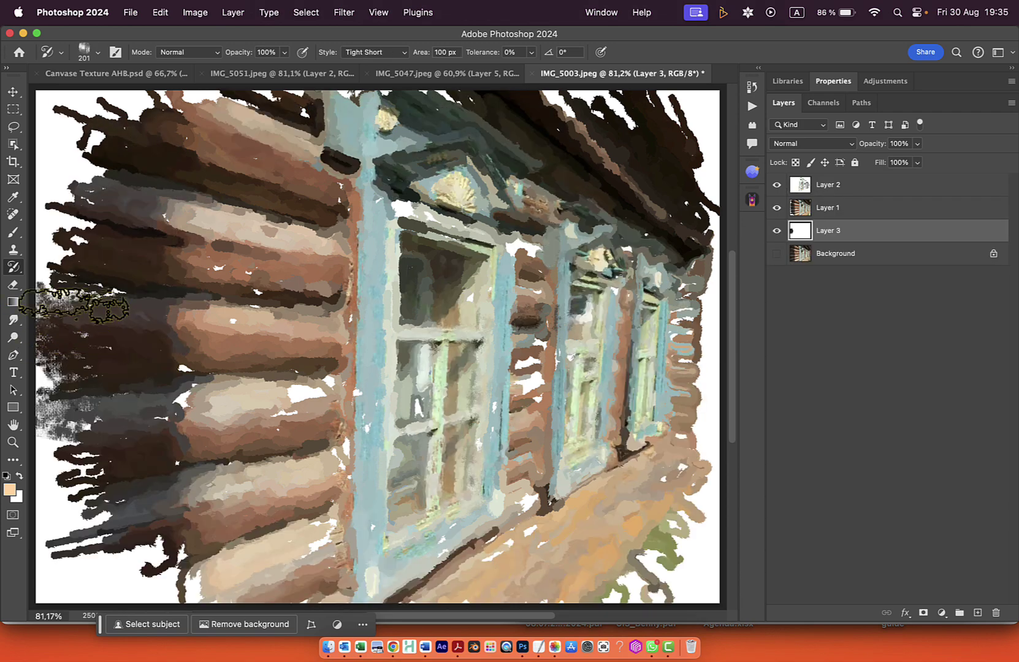
Fill the white outer edges of the log house painting with 201 px canvas-textured strokes on Layer 3.
mouse_move(79, 307)
mouse_down()
mouse_move(93, 168)
mouse_move(79, 209)
mouse_move(59, 113)
mouse_move(84, 96)
mouse_move(186, 117)
mouse_move(230, 117)
mouse_move(234, 104)
mouse_move(193, 107)
mouse_move(61, 394)
mouse_move(100, 333)
mouse_move(45, 460)
mouse_move(67, 547)
mouse_move(109, 517)
mouse_move(113, 547)
mouse_move(84, 537)
mouse_move(132, 558)
mouse_move(75, 576)
mouse_move(155, 572)
mouse_move(107, 415)
mouse_move(127, 441)
mouse_move(199, 427)
mouse_move(224, 469)
mouse_move(291, 398)
mouse_move(304, 445)
mouse_move(291, 380)
mouse_move(282, 450)
mouse_move(221, 506)
mouse_move(169, 499)
mouse_move(164, 576)
mouse_move(172, 586)
mouse_move(209, 581)
mouse_up()
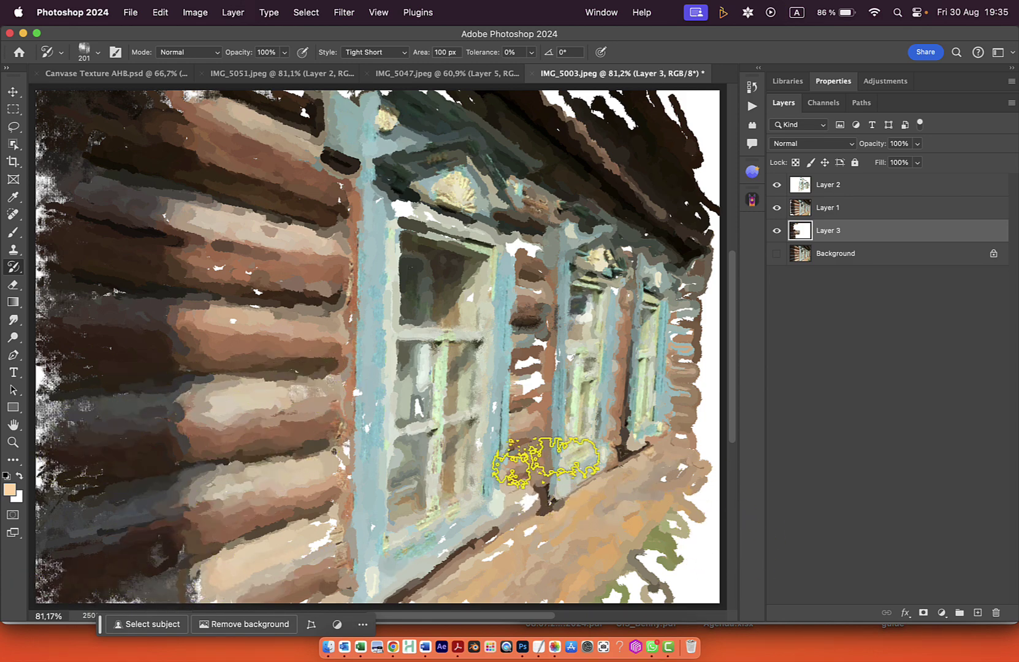
scroll(576, 376, up, 3)
mouse_move(699, 202)
mouse_down()
mouse_move(723, 314)
mouse_move(694, 392)
mouse_move(682, 474)
mouse_move(718, 565)
mouse_up()
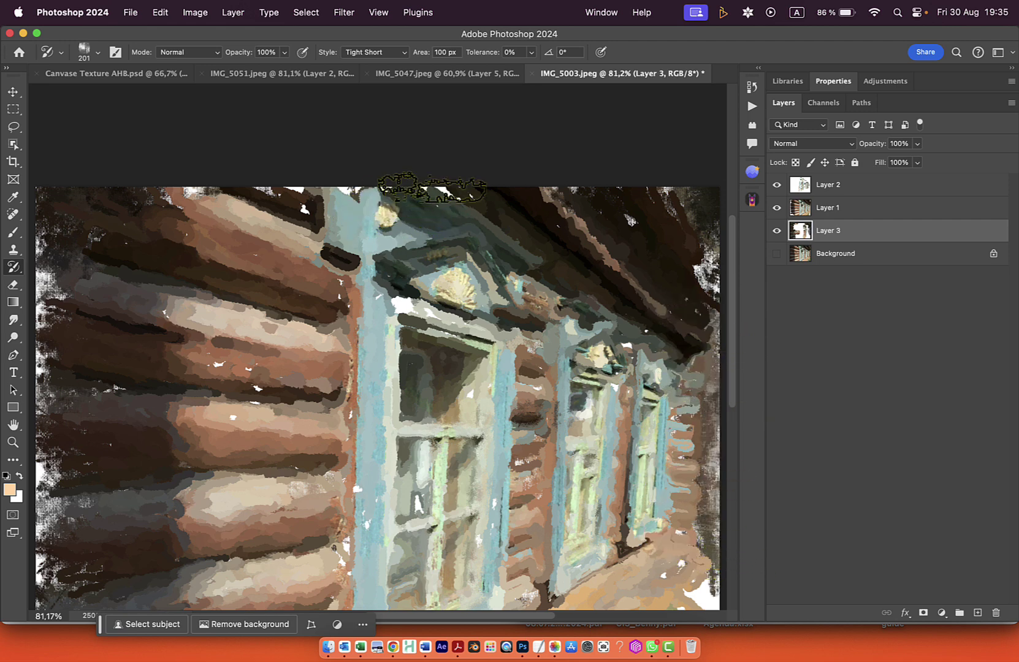
scroll(515, 479, down, 2)
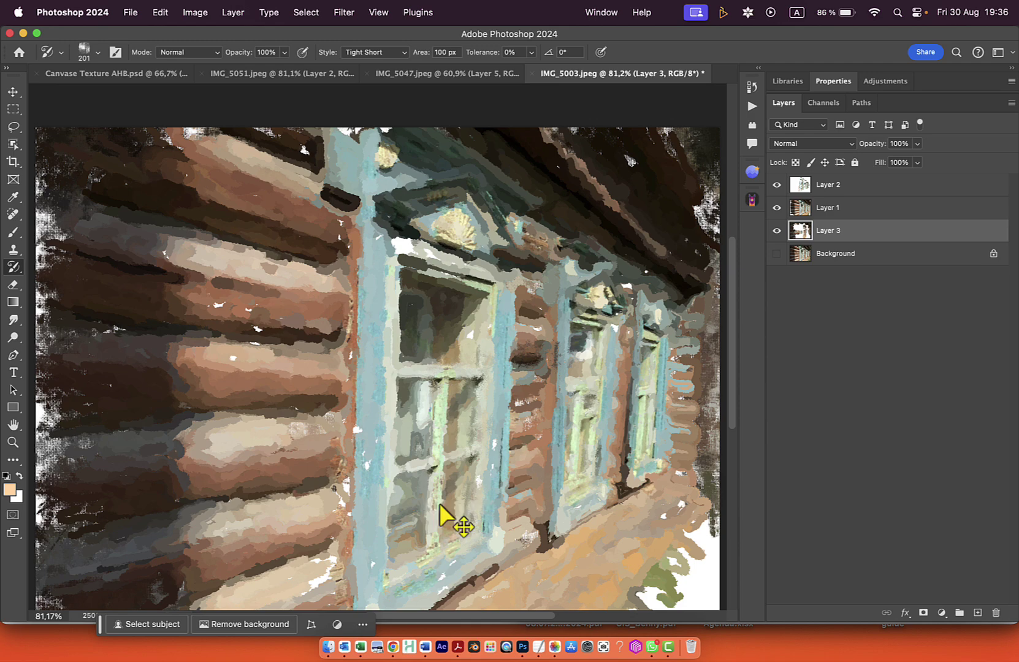
Fill the remaining white gaps around the logs, window frames and sill with 201 px canvas-textured strokes on Layer 3.
scroll(440, 518, up, 5)
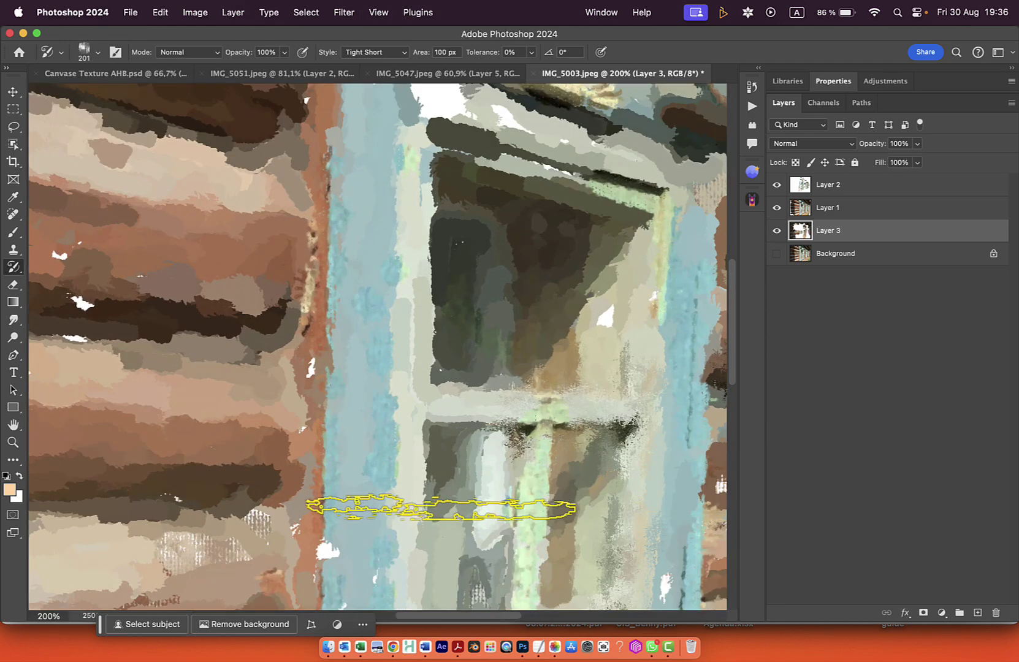
scroll(435, 512, down, 1)
scroll(203, 472, down, 3)
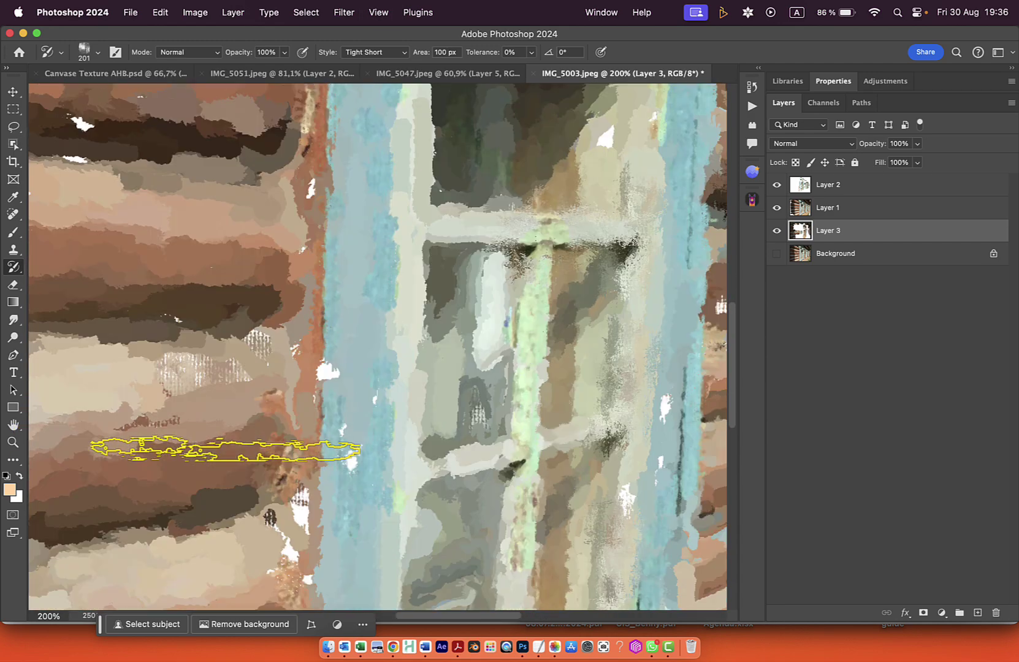
mouse_move(278, 507)
mouse_down()
mouse_move(307, 573)
mouse_move(341, 562)
mouse_move(341, 546)
mouse_up()
key(super+z)
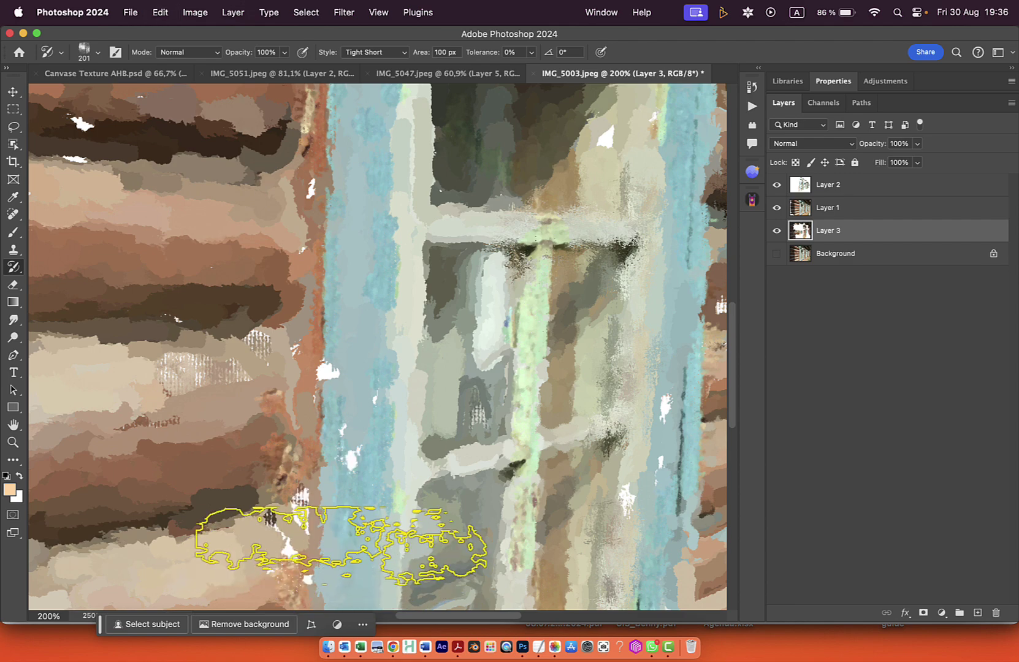
mouse_move(389, 550)
mouse_down()
mouse_move(346, 524)
mouse_move(389, 544)
mouse_move(575, 504)
mouse_up()
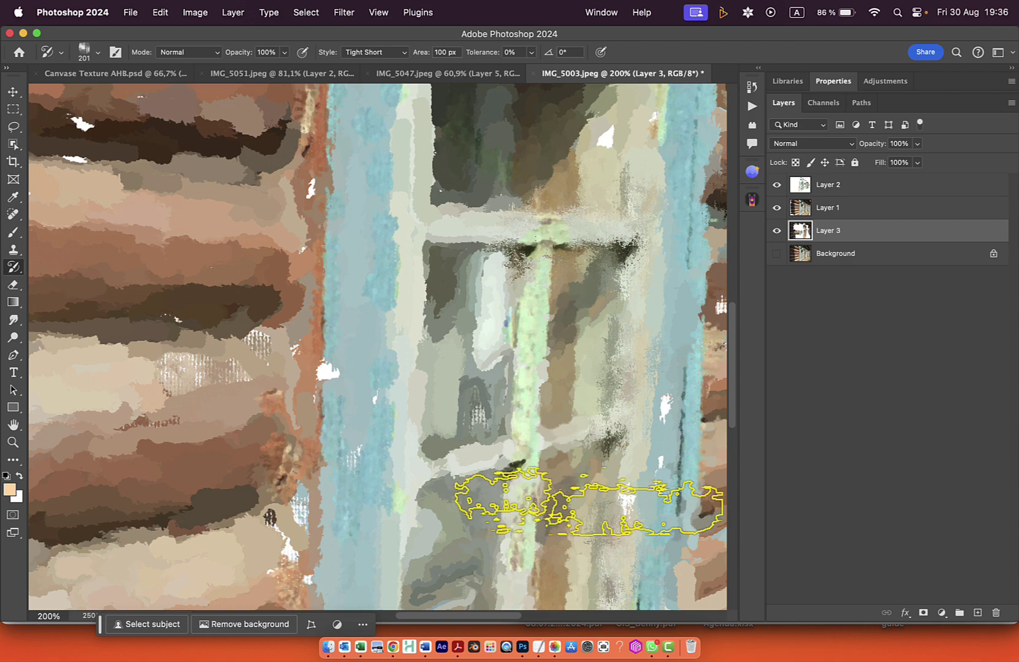
mouse_move(634, 493)
mouse_down()
mouse_move(420, 404)
mouse_move(392, 374)
mouse_up()
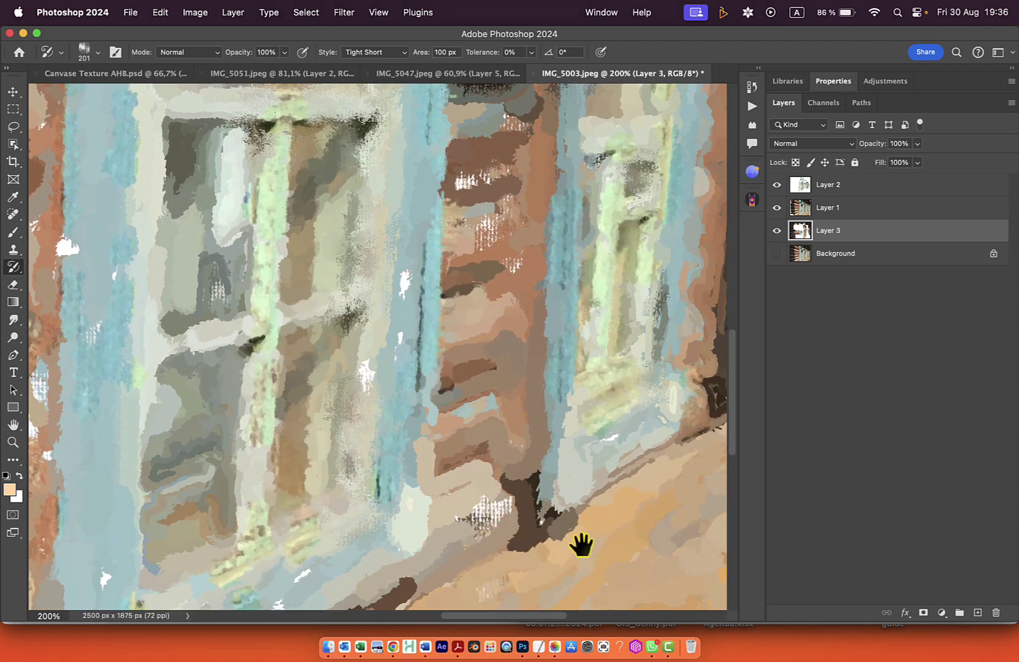
drag(579, 541, 137, 331)
mouse_move(469, 322)
mouse_down()
mouse_move(458, 452)
mouse_move(436, 492)
mouse_move(355, 469)
mouse_move(256, 518)
mouse_up()
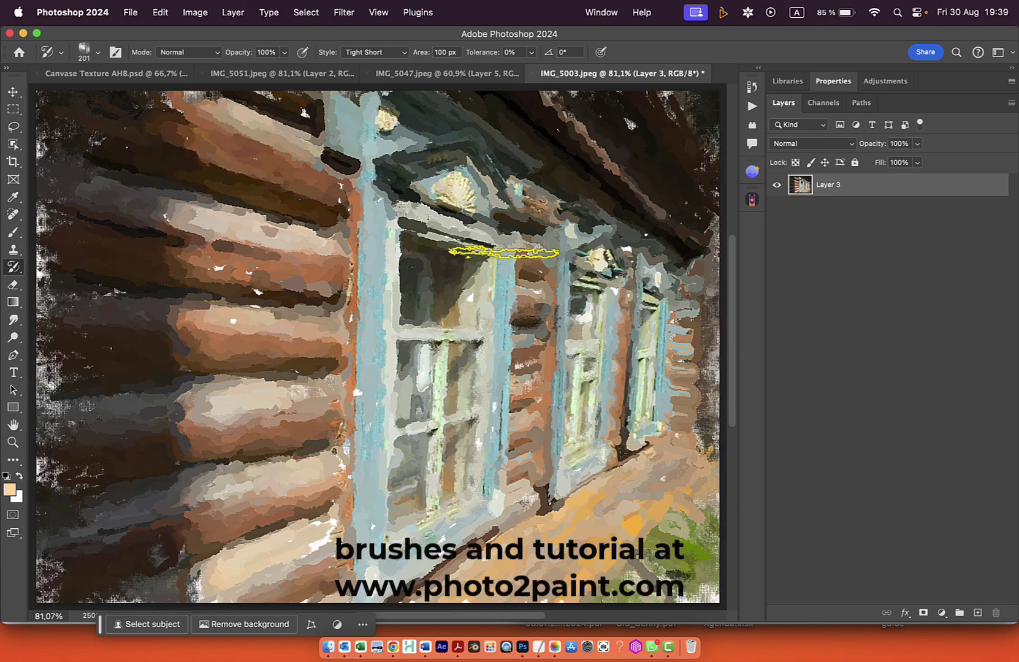